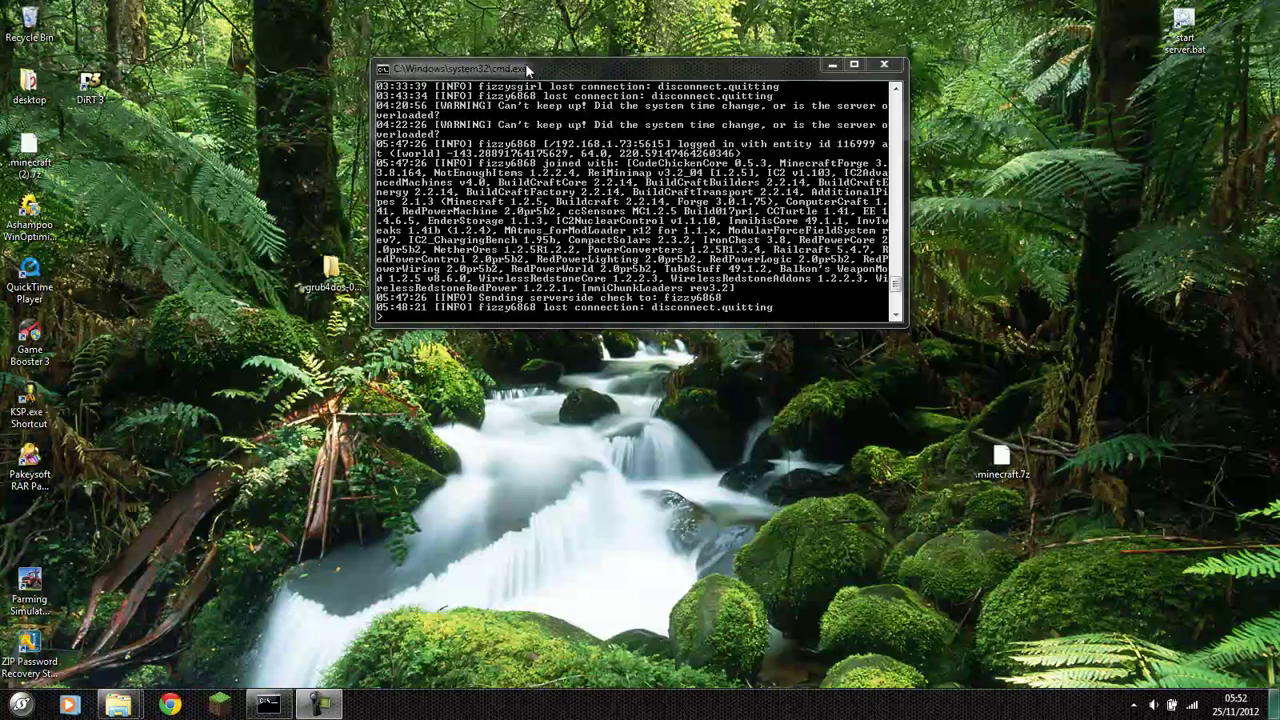
Move the server console aside and bring the Roaming folder window to the front.
{"action": "left_click_drag", "start_coordinate": [526, 67], "coordinate": [592, 35]}
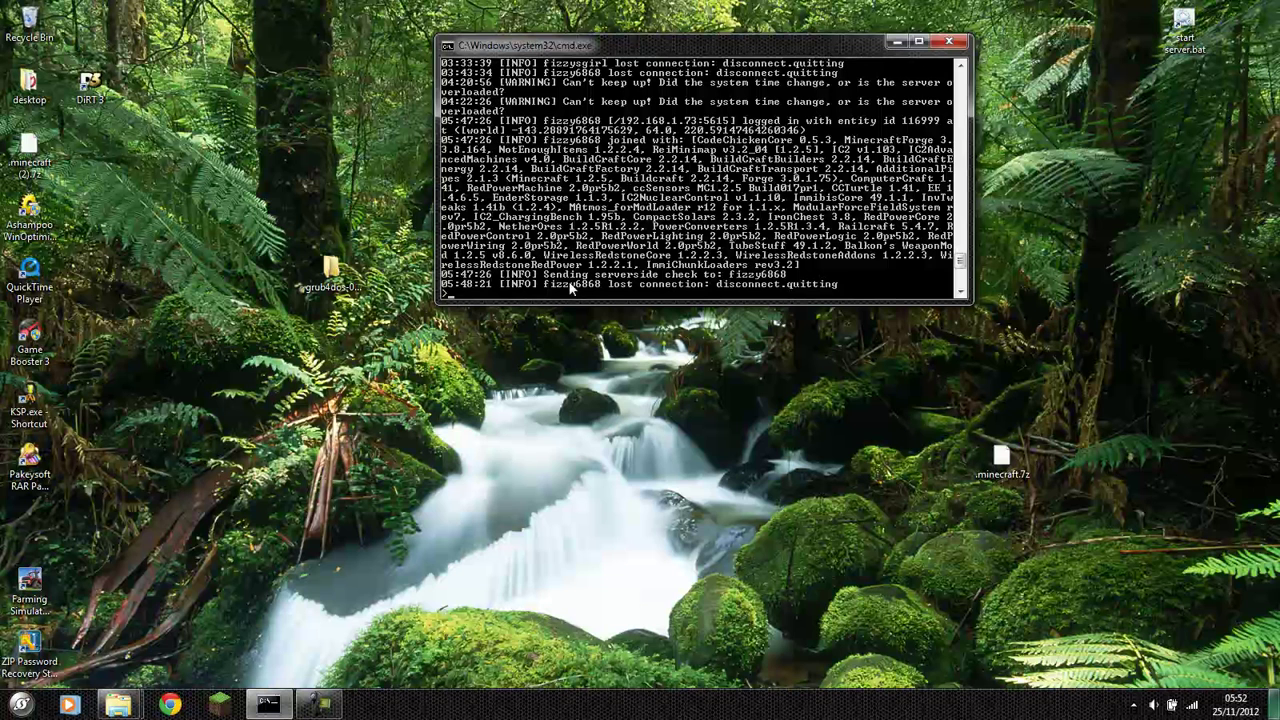
{"action": "mouse_move", "coordinate": [120, 703]}
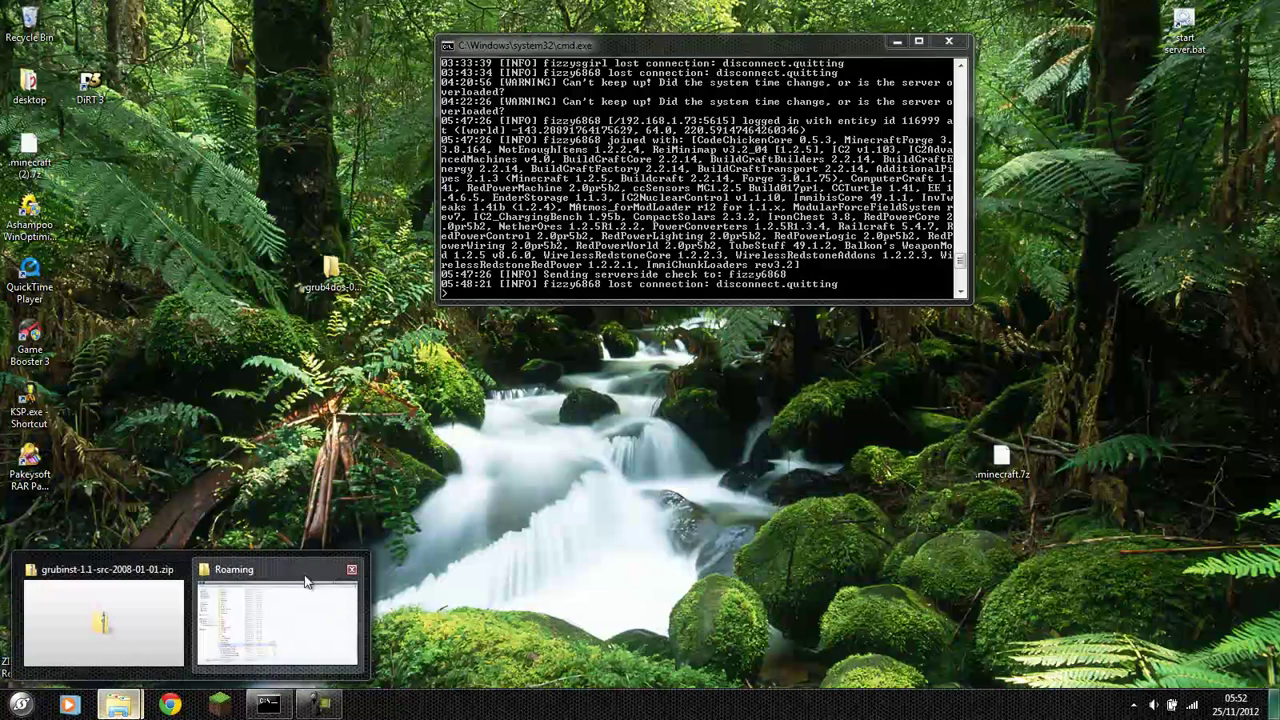
{"action": "left_click", "coordinate": [307, 582]}
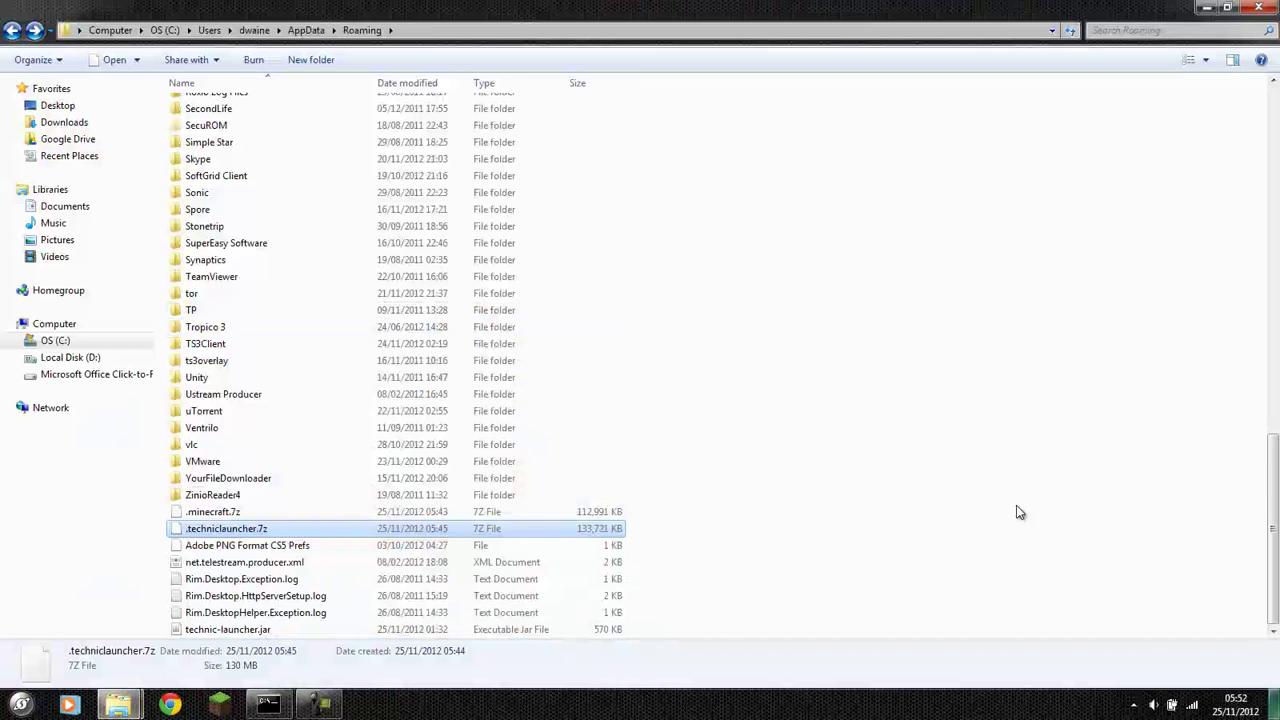
{"action": "left_click_drag", "start_coordinate": [1273, 522], "coordinate": [1273, 175]}
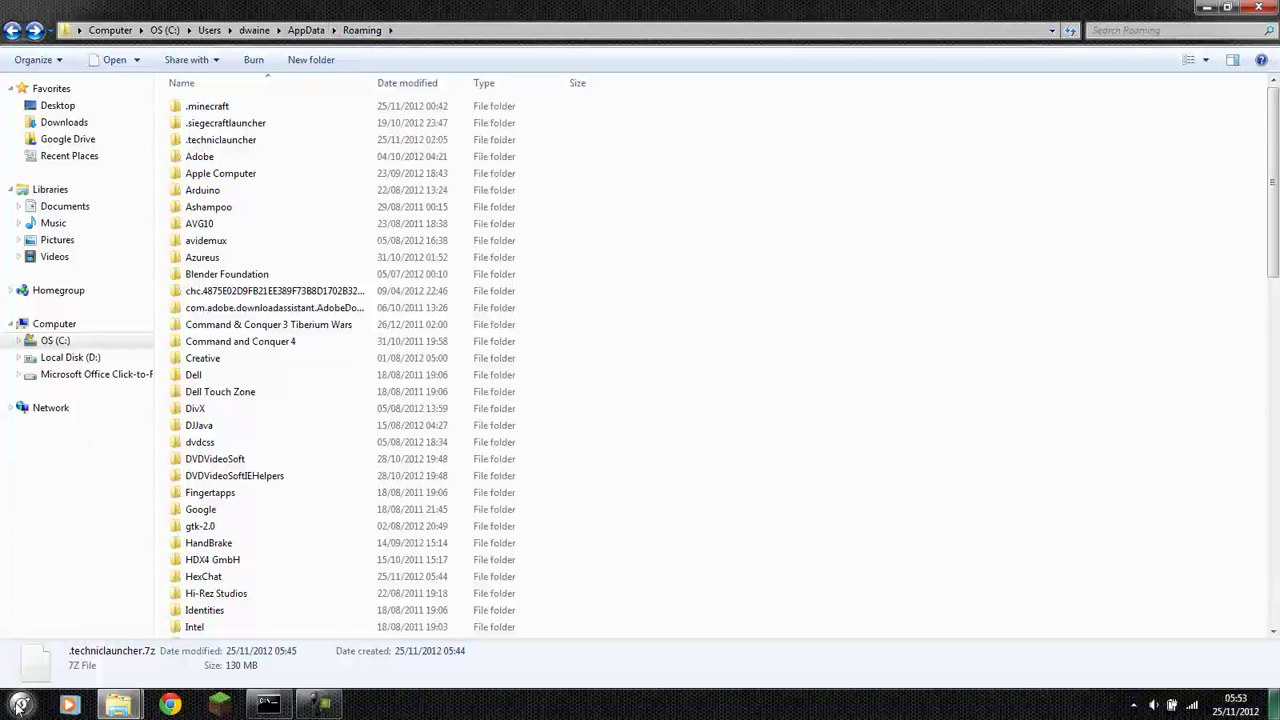
Search for %appdata% and open the Roaming folder with .minecraft.
{"action": "left_click", "coordinate": [21, 704]}
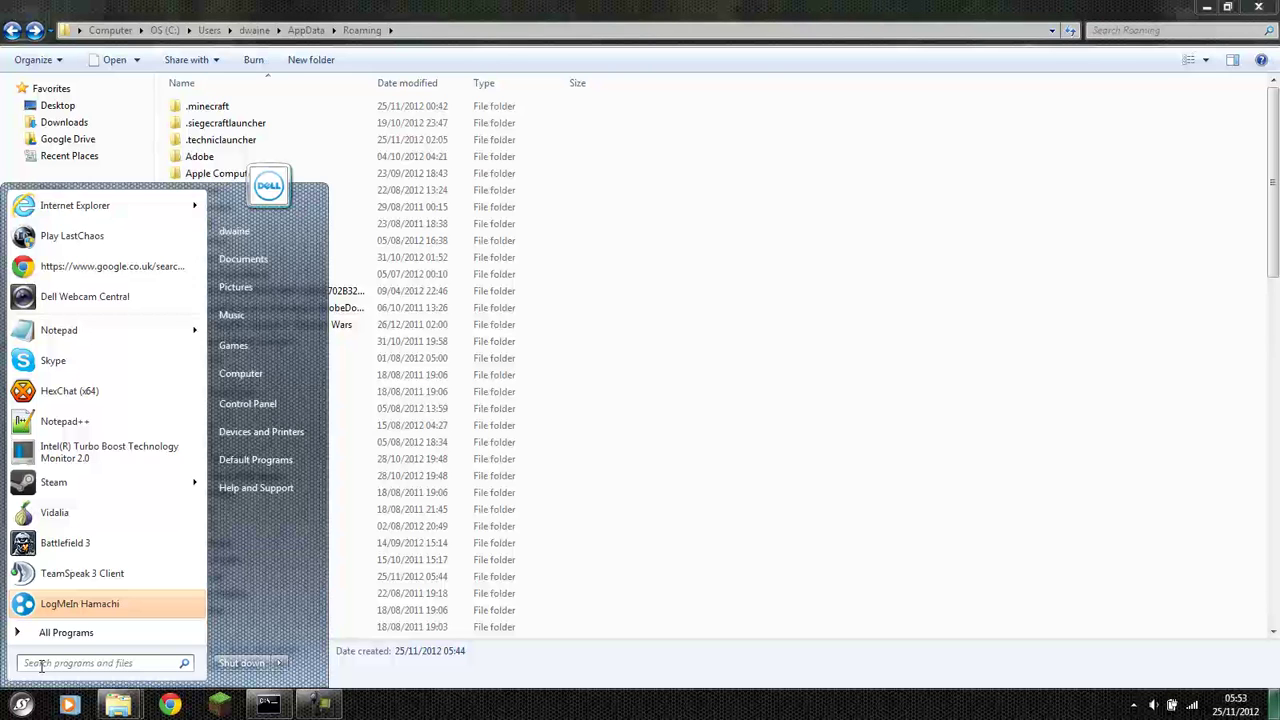
{"action": "type", "text": "%app"}
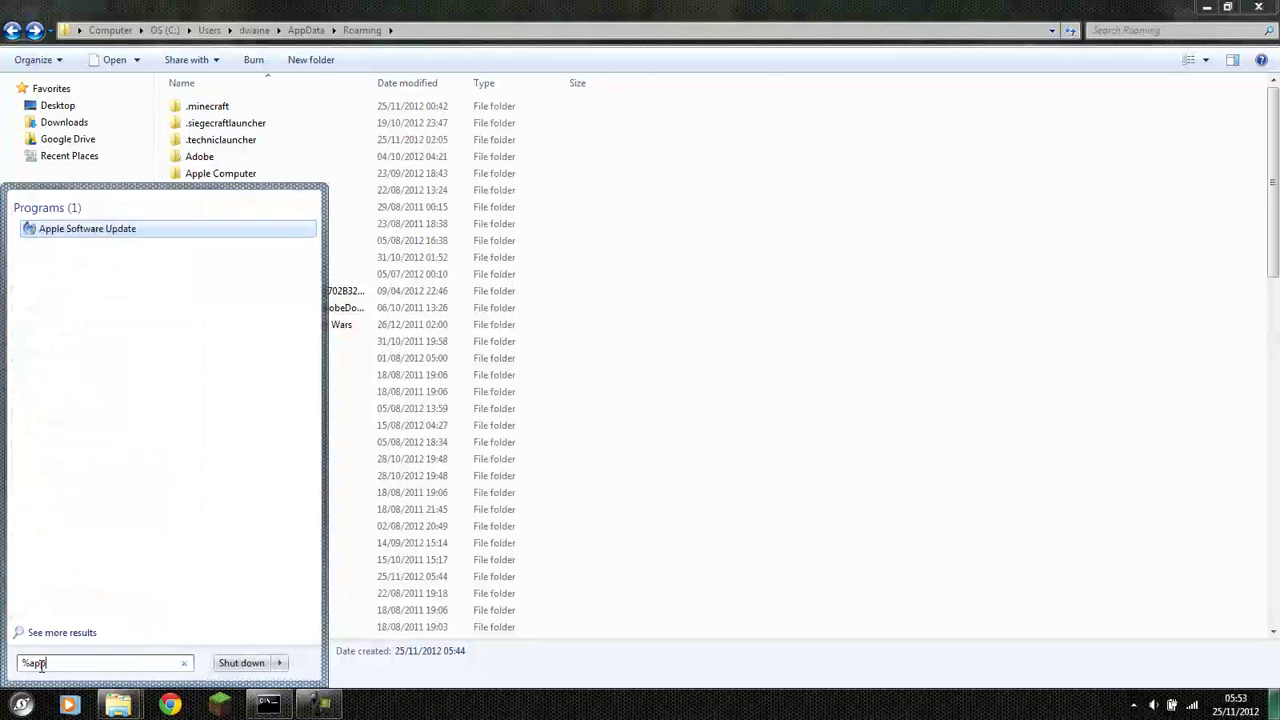
{"action": "type", "text": "da"}
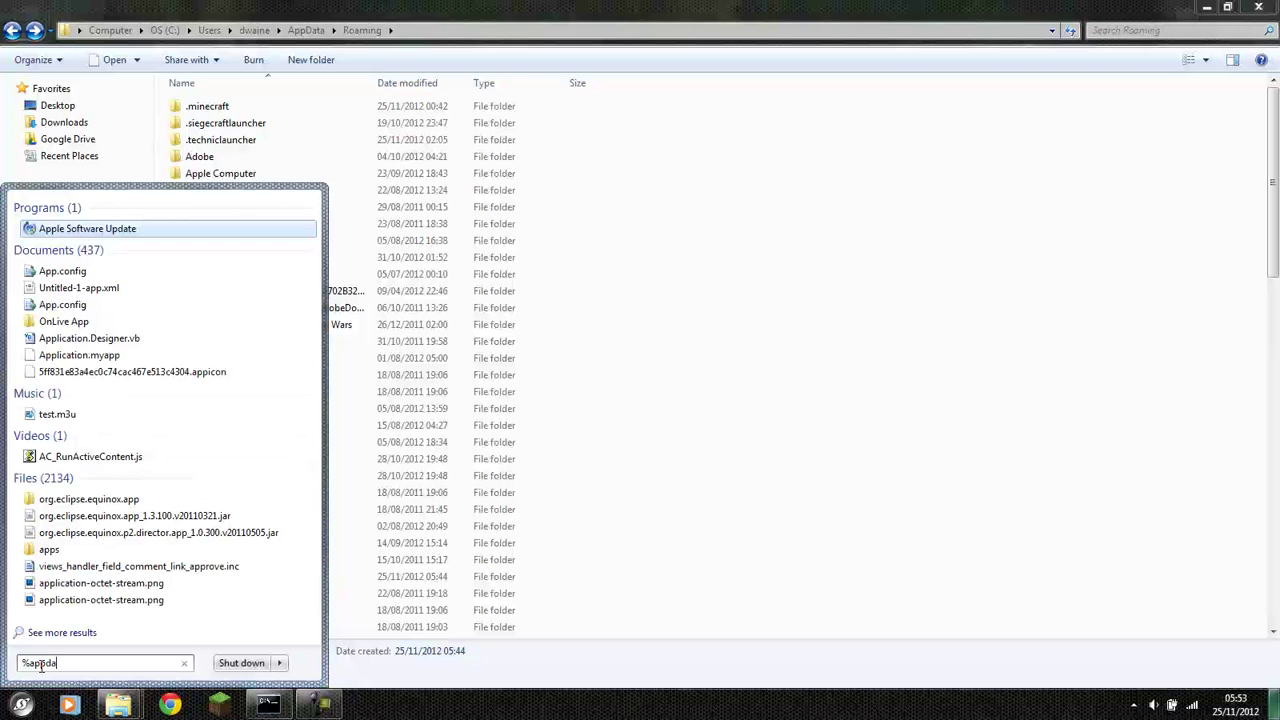
{"action": "type", "text": "ta"}
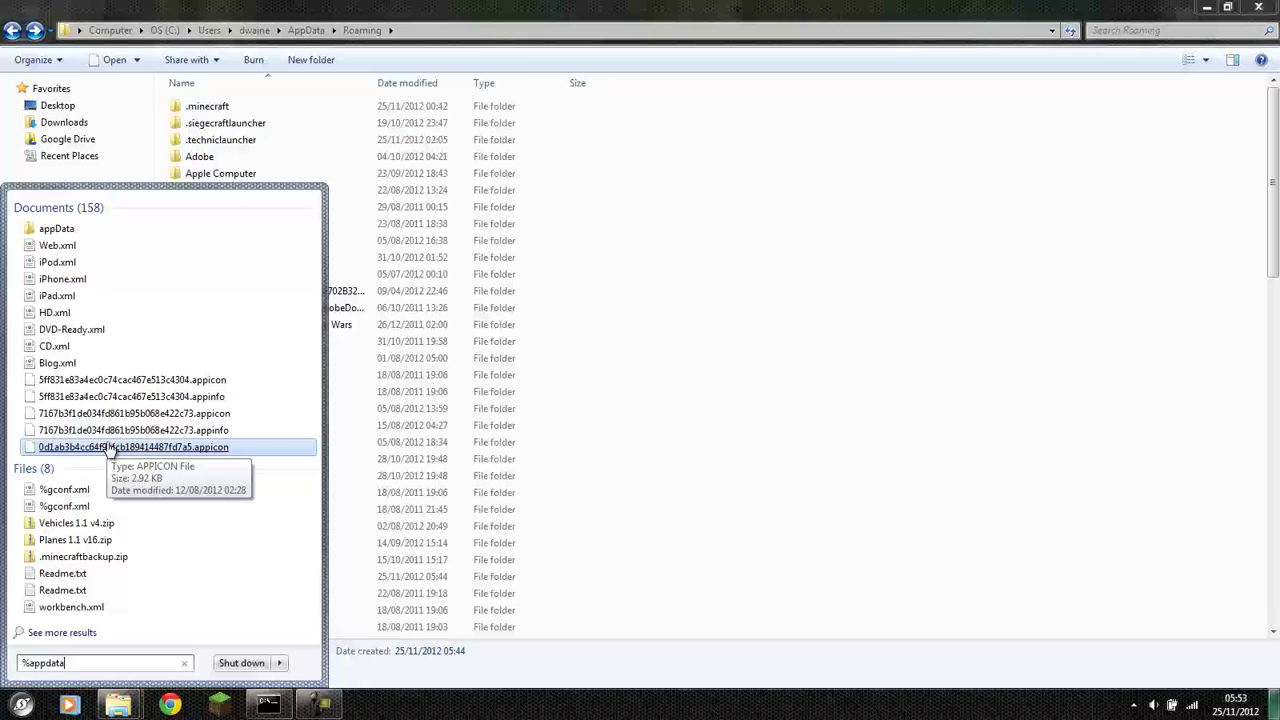
{"action": "type", "text": "%"}
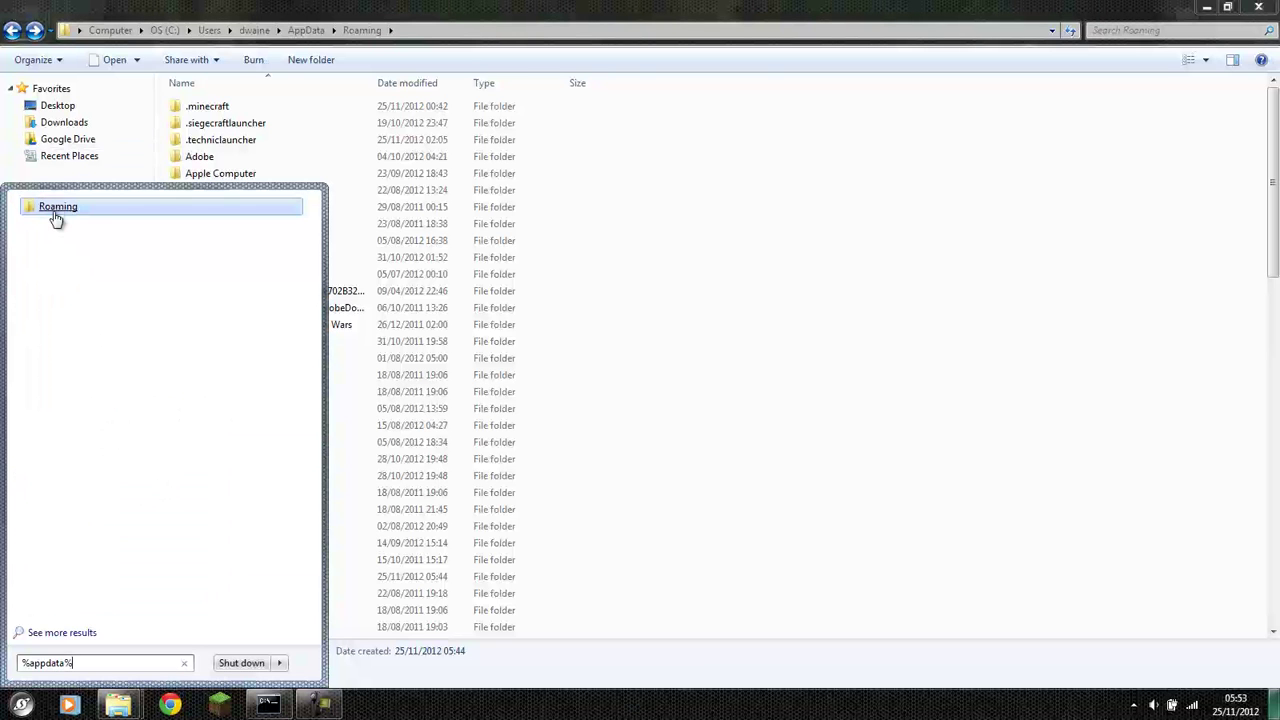
{"action": "left_click", "coordinate": [830, 373]}
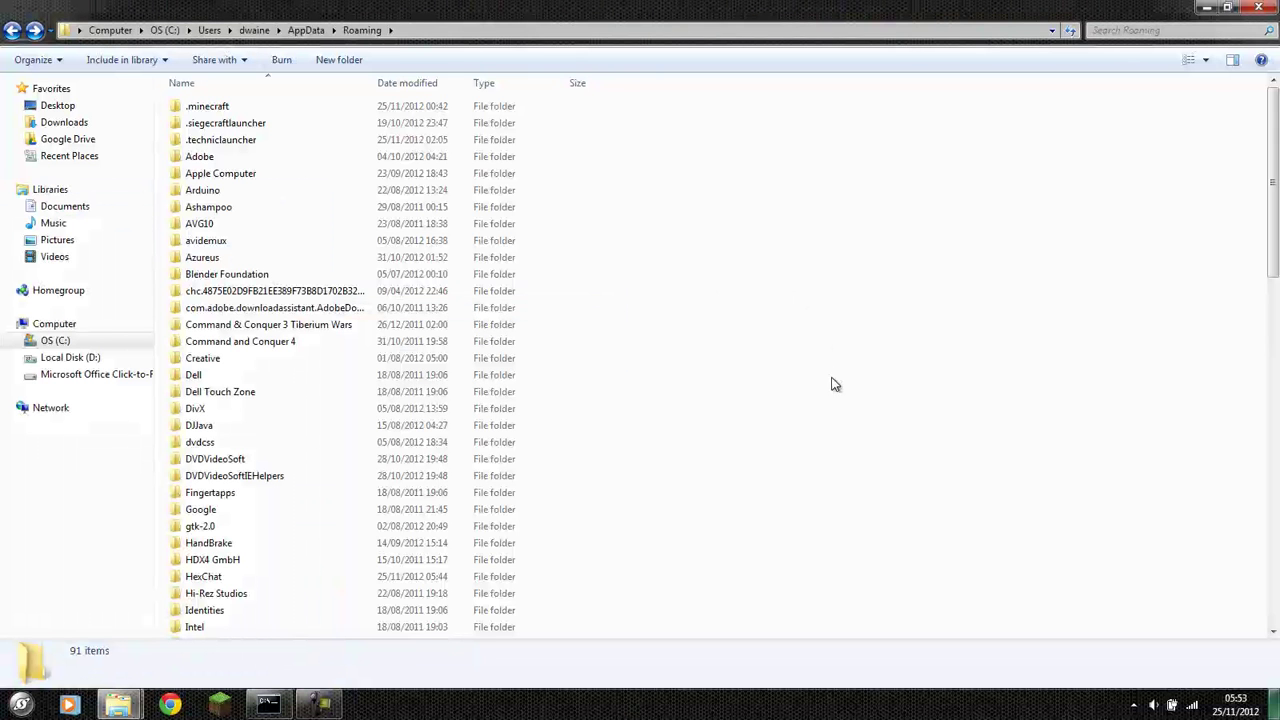
{"action": "right_click", "coordinate": [238, 107]}
{"action": "left_click", "coordinate": [216, 112]}
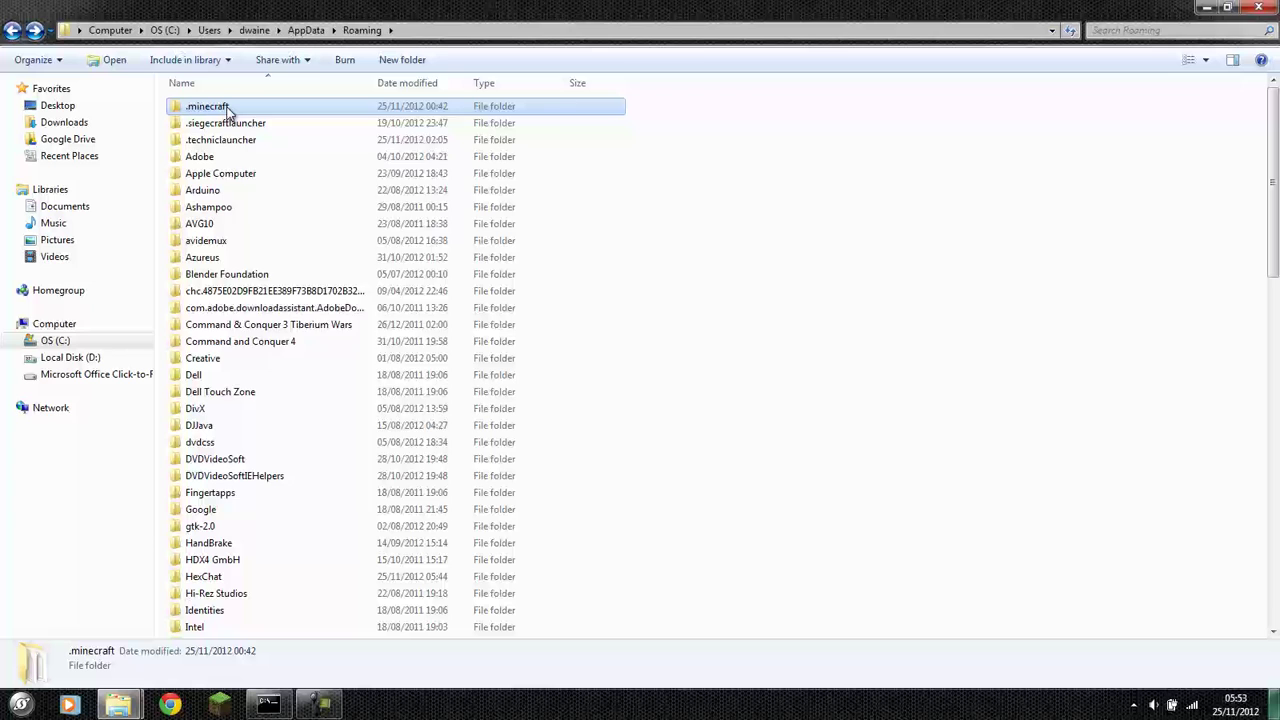
{"action": "right_click", "coordinate": [226, 107]}
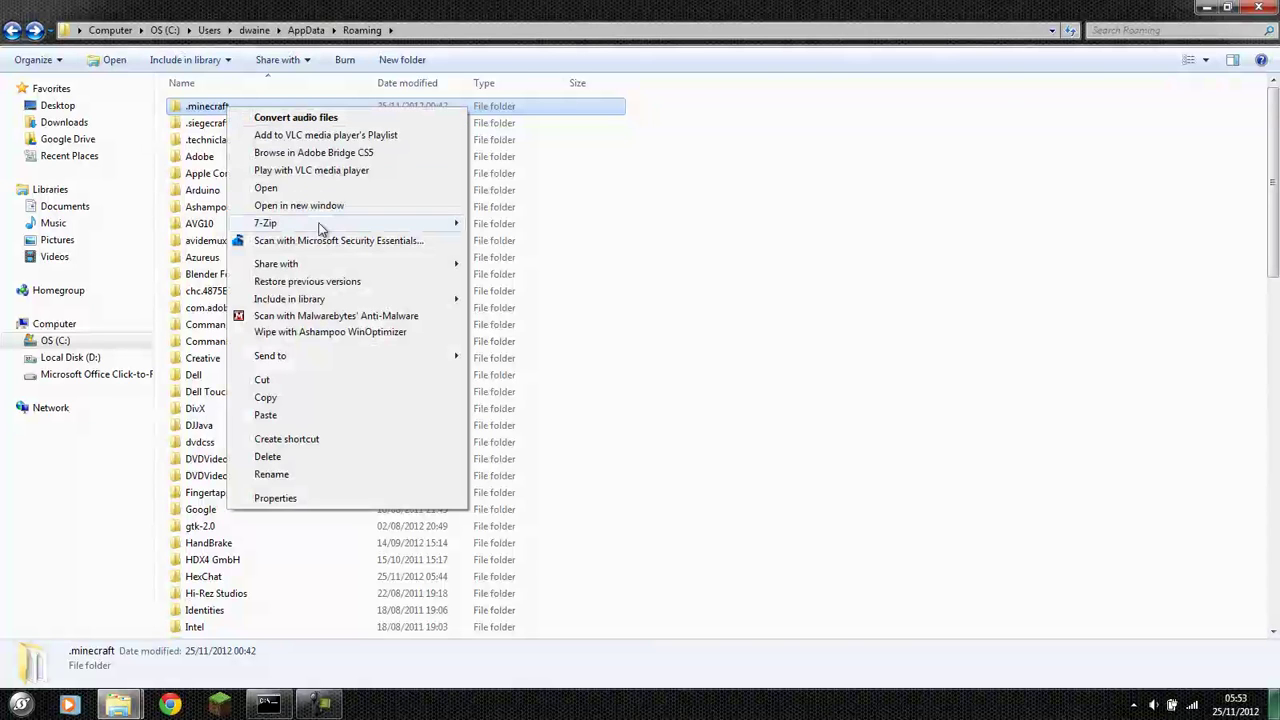
{"action": "mouse_move", "coordinate": [331, 226]}
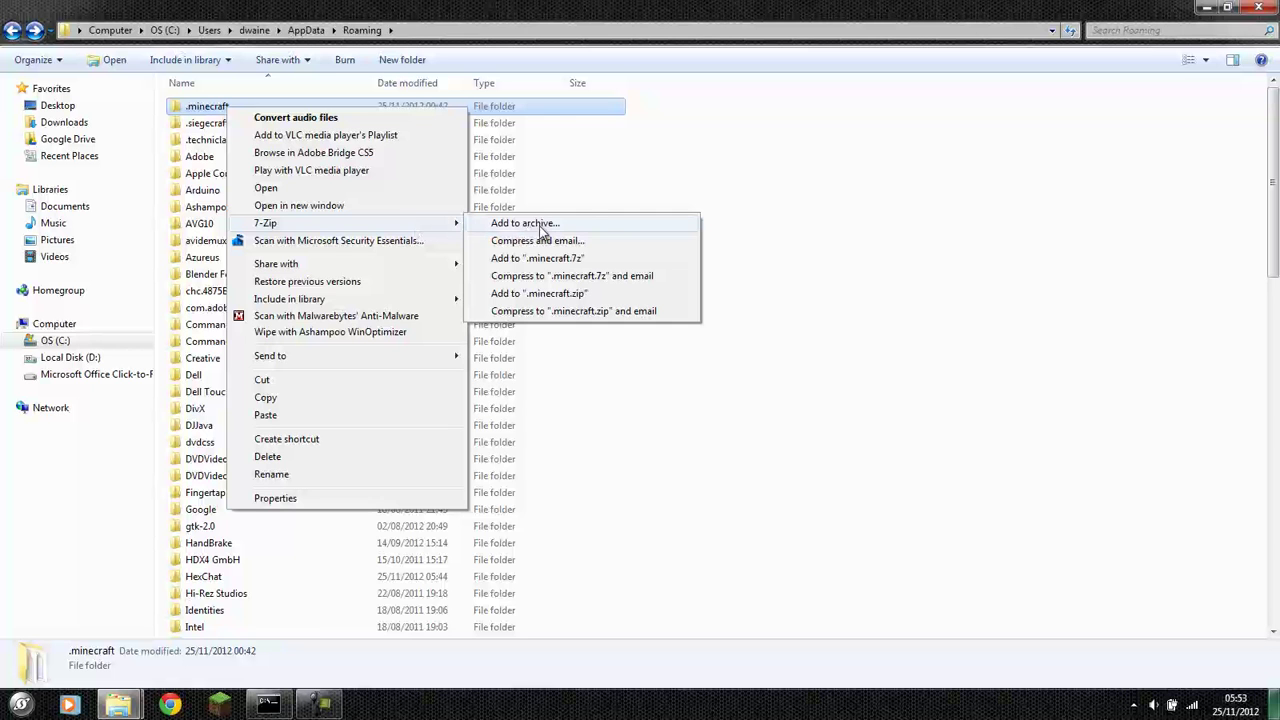
{"action": "left_click", "coordinate": [968, 233]}
{"action": "left_click", "coordinate": [968, 233]}
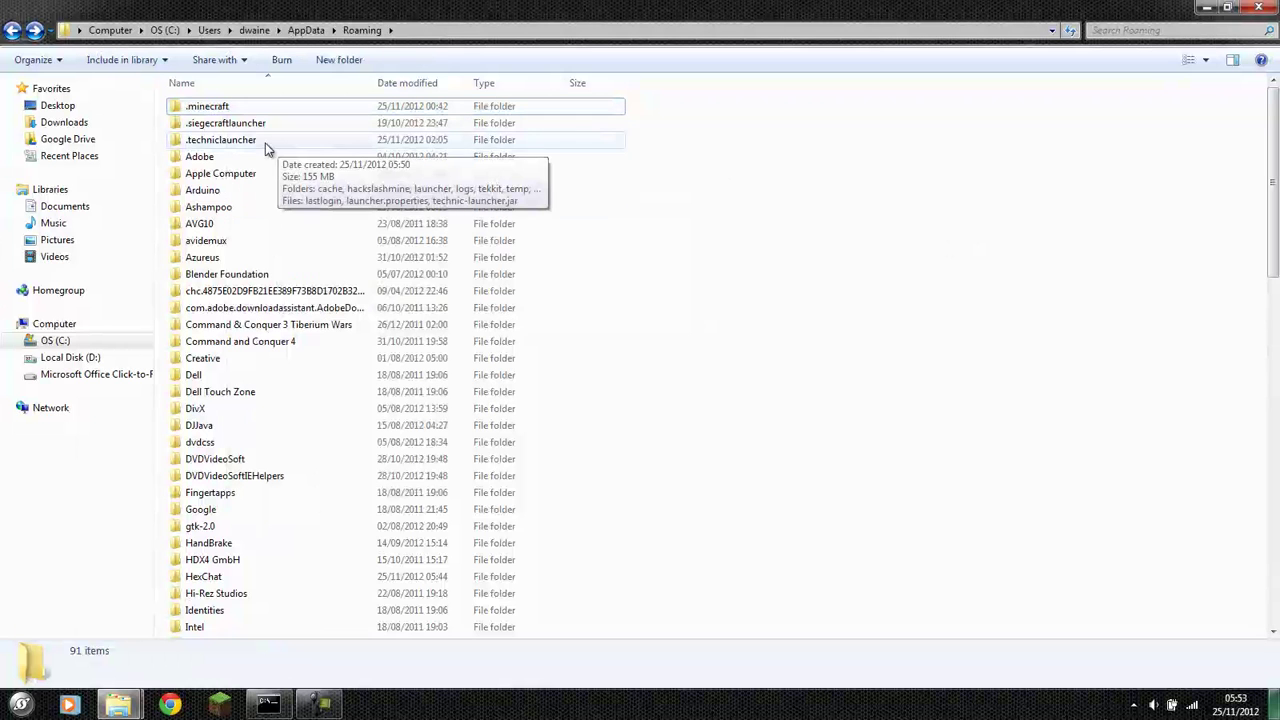
{"action": "left_click", "coordinate": [267, 148]}
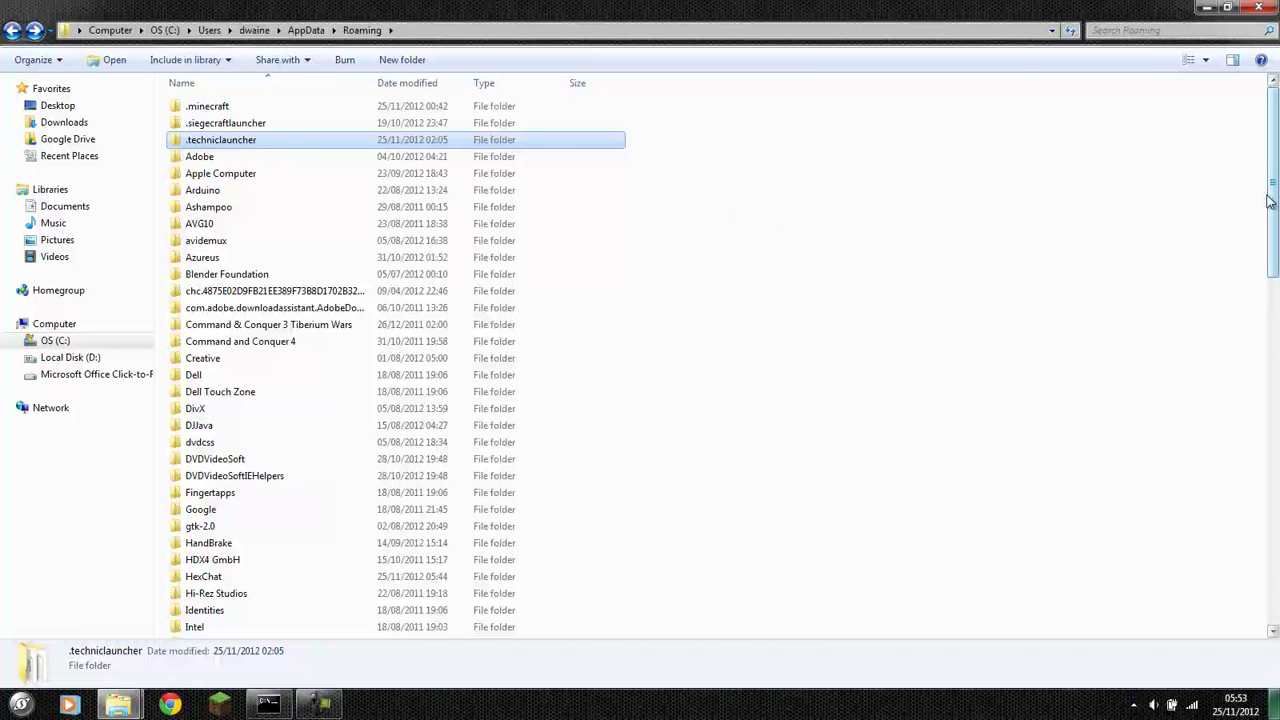
{"action": "left_click_drag", "start_coordinate": [1273, 200], "coordinate": [1274, 640]}
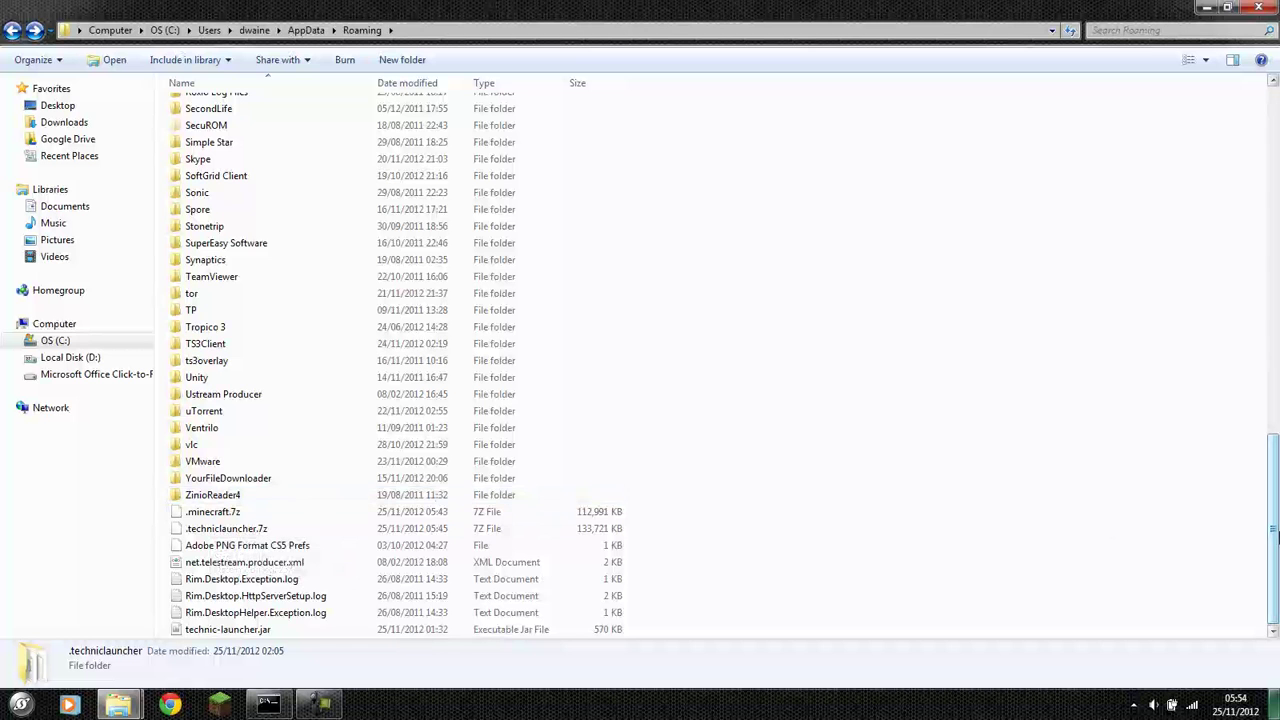
{"action": "left_click_drag", "start_coordinate": [1273, 555], "coordinate": [1276, 143]}
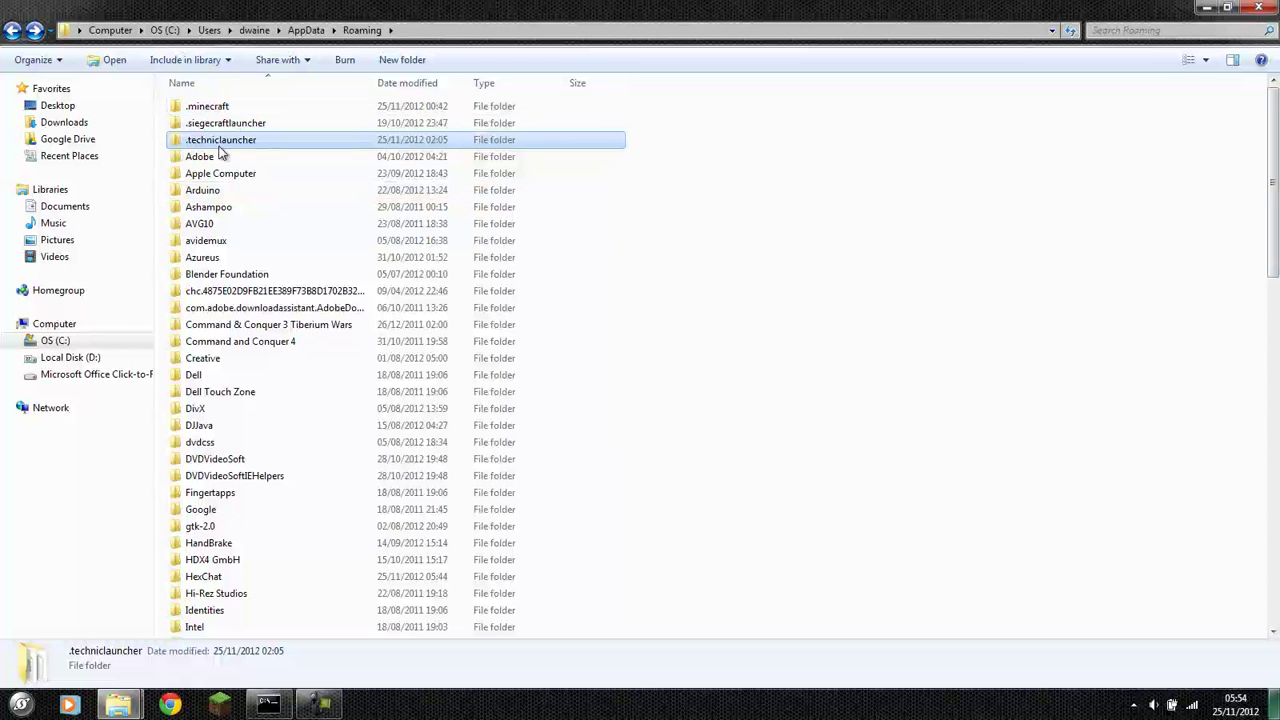
{"action": "mouse_move", "coordinate": [219, 147]}
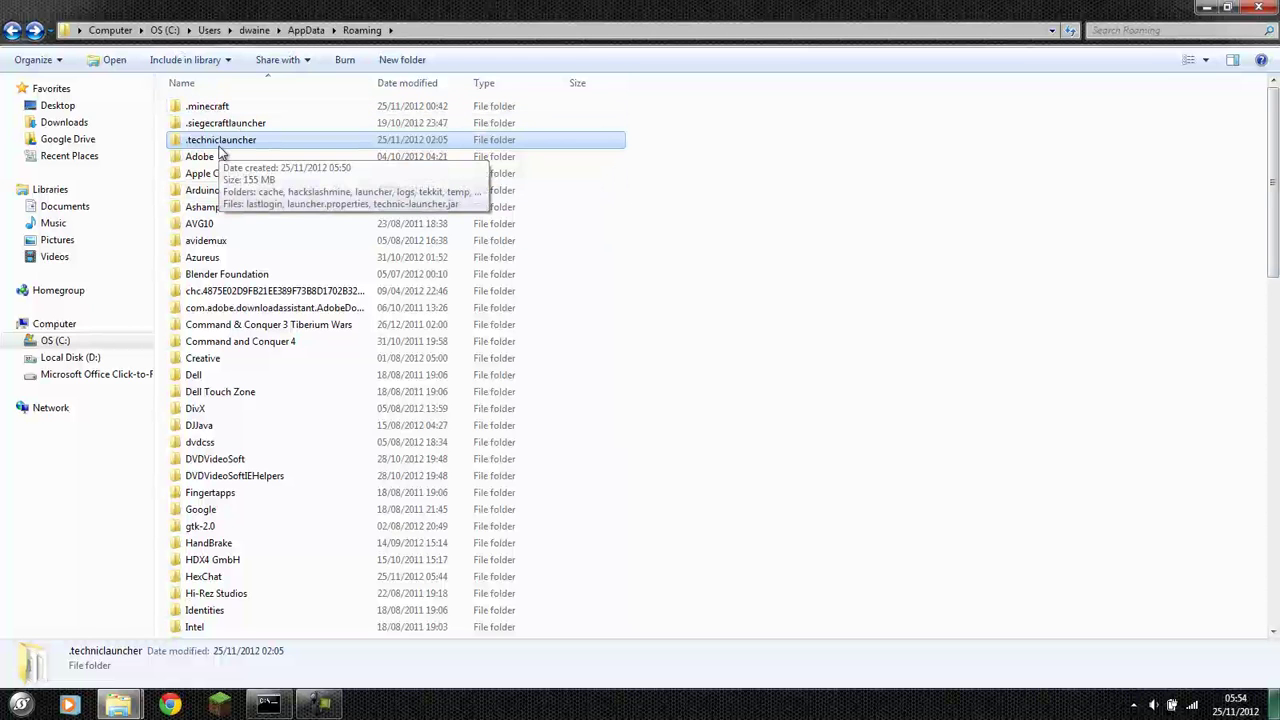
Open .techniclauncher in a new window and arrange both folder windows side by side.
{"action": "right_click", "coordinate": [220, 149]}
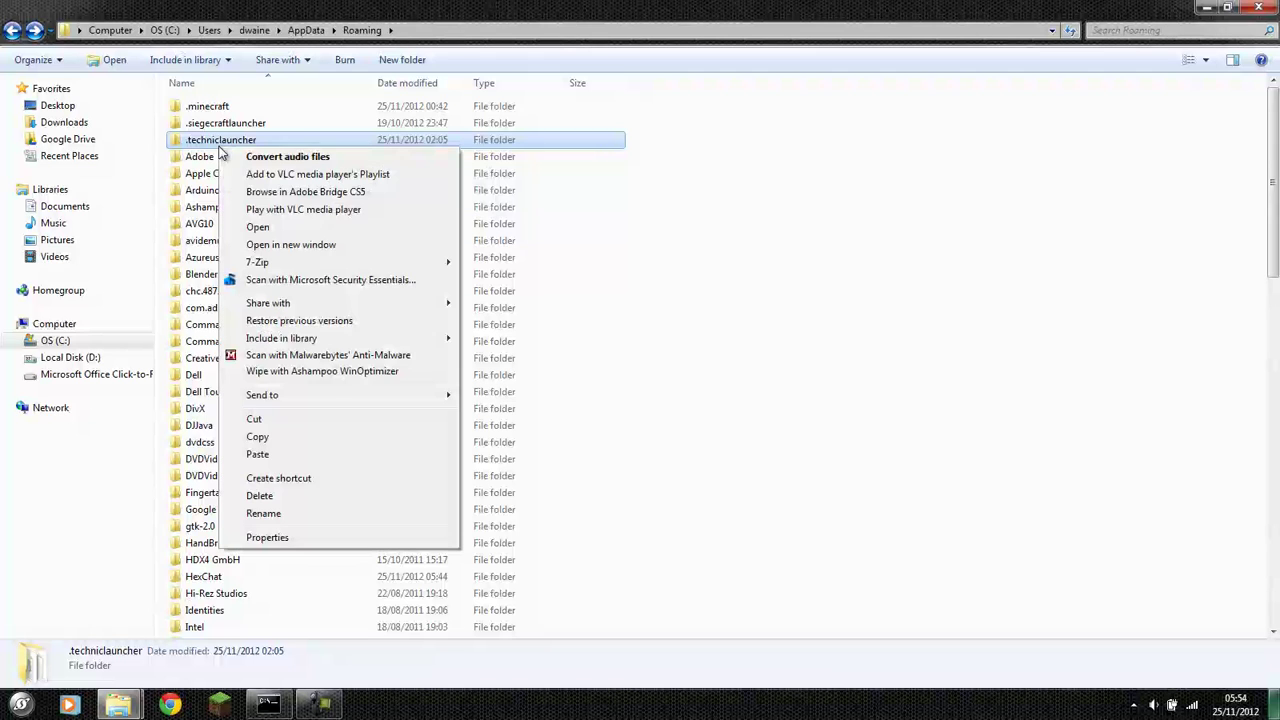
{"action": "left_click", "coordinate": [328, 245]}
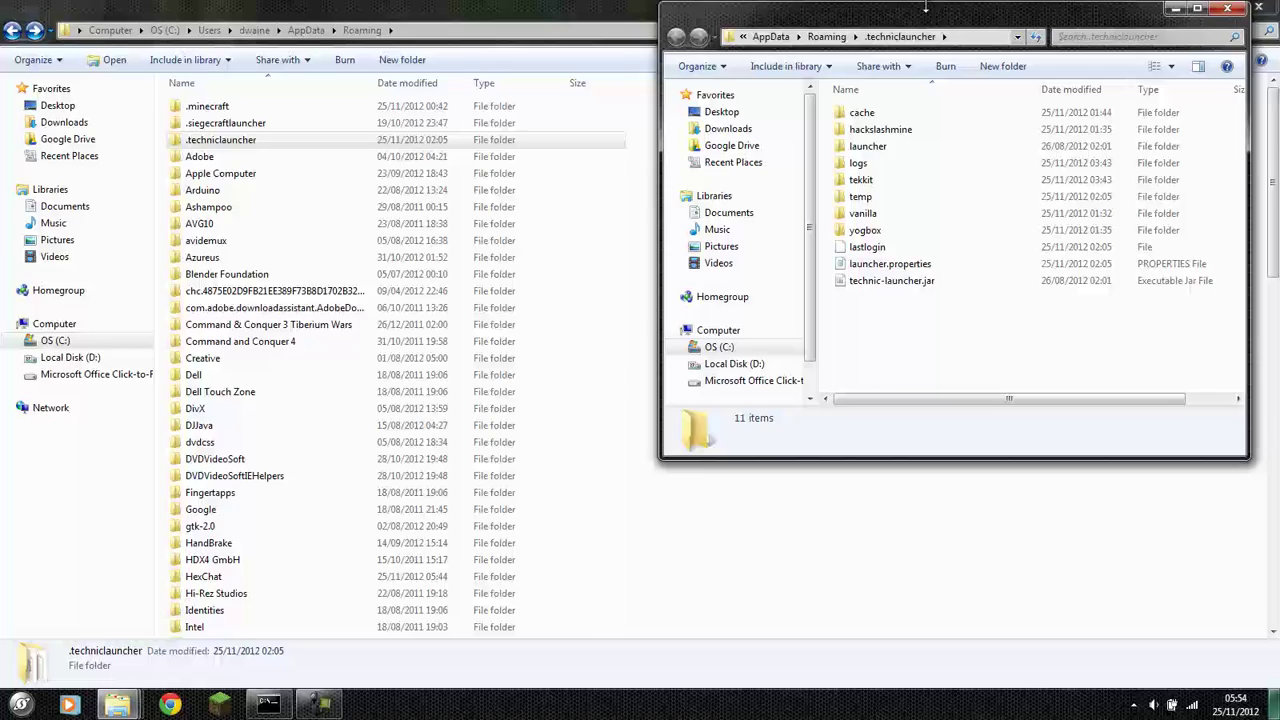
{"action": "left_click_drag", "start_coordinate": [632, 8], "coordinate": [311, 118]}
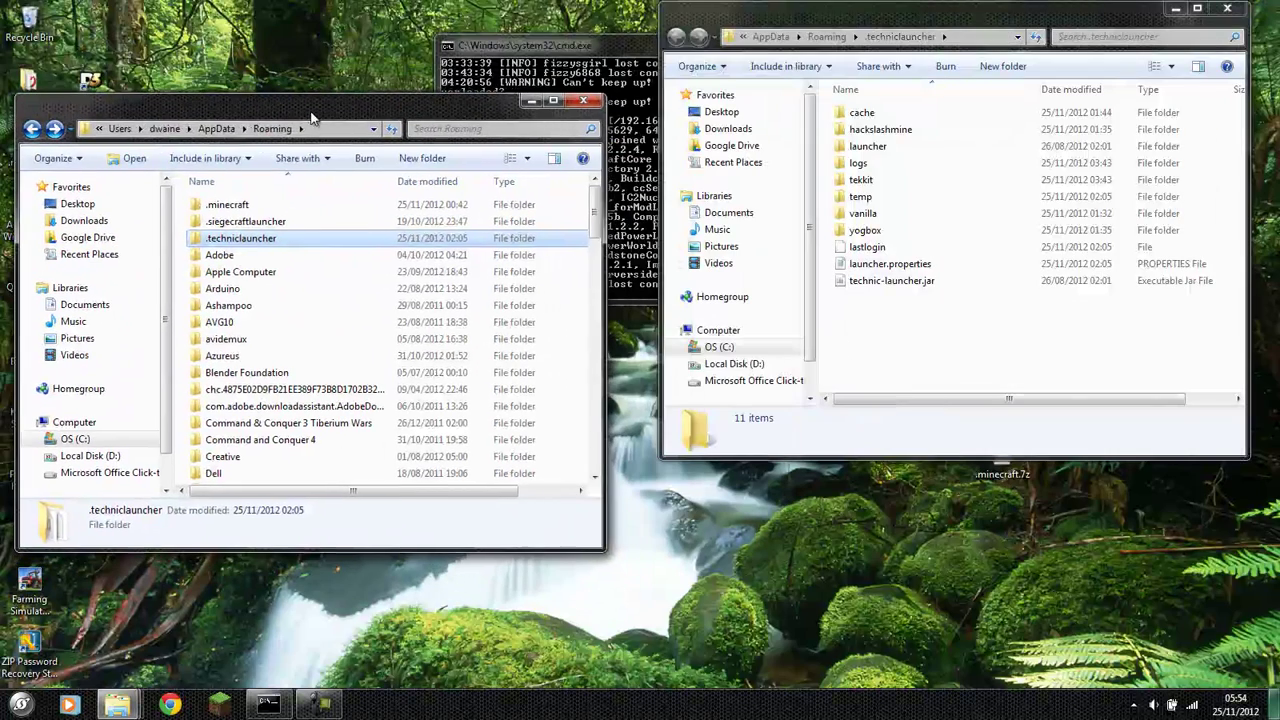
{"action": "left_click_drag", "start_coordinate": [878, 30], "coordinate": [889, 126]}
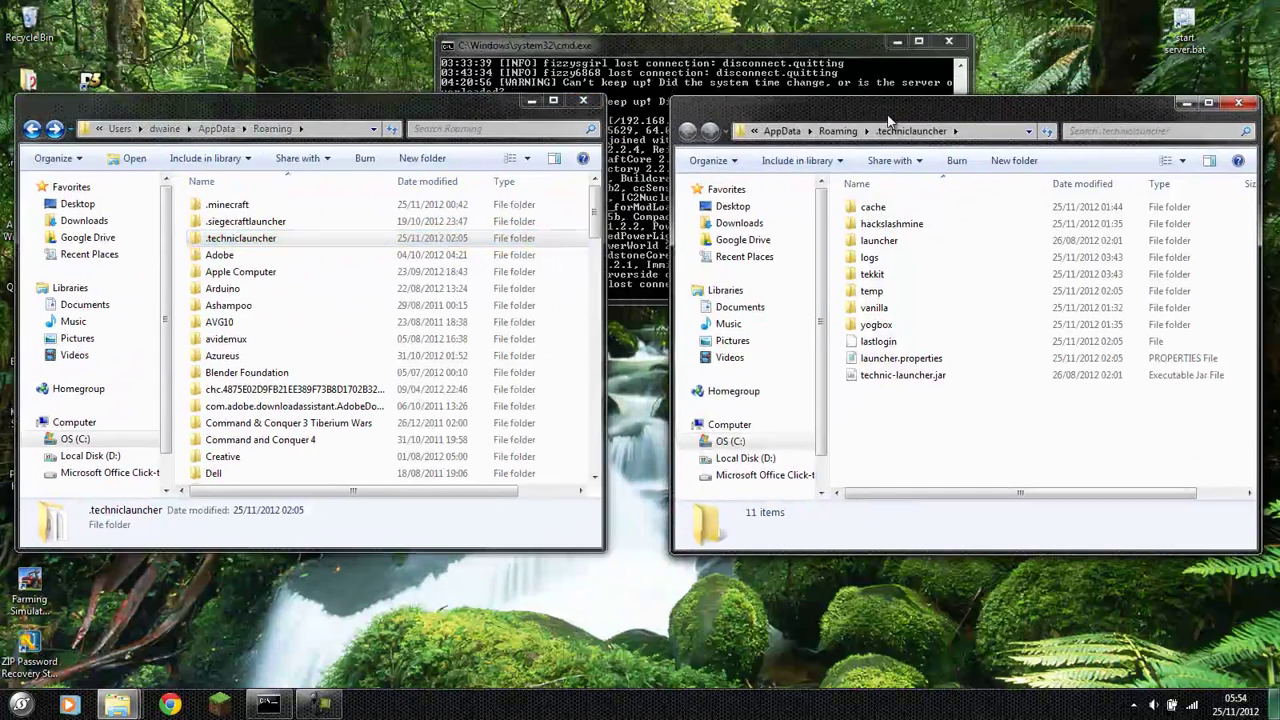
In .minecraft, delete all 20 items except the bin folder.
{"action": "double_click", "coordinate": [228, 205]}
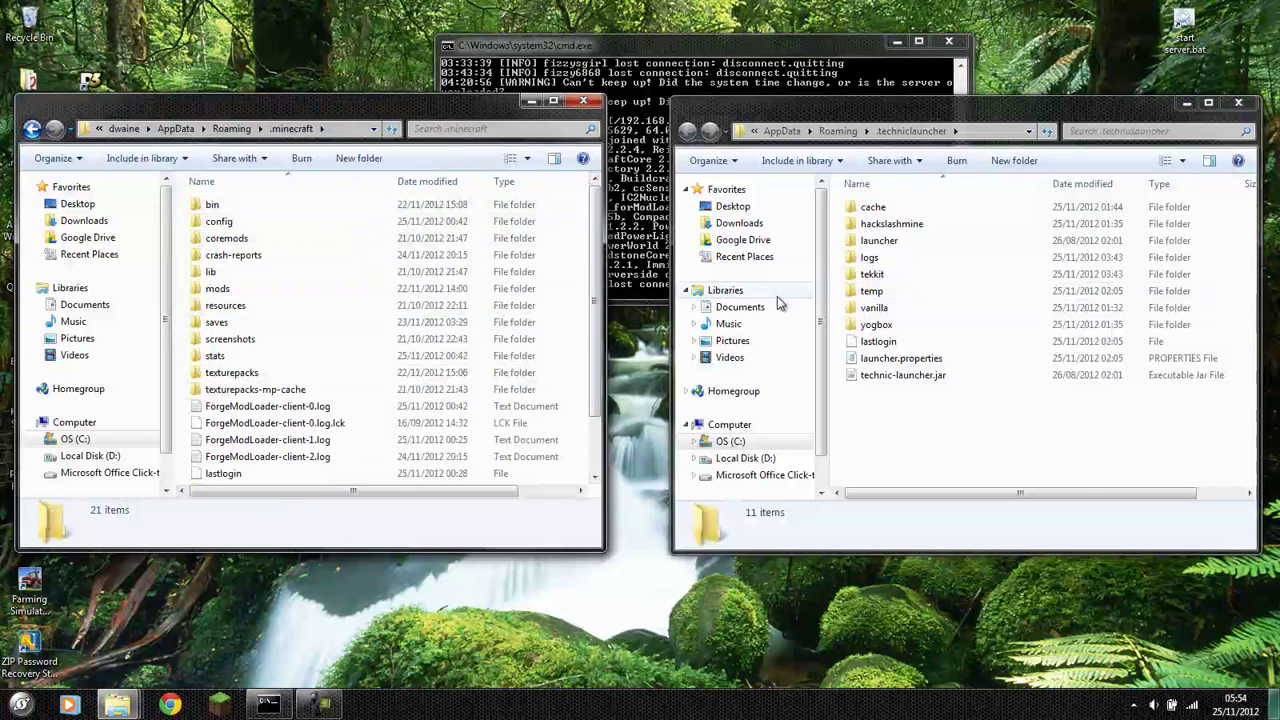
{"action": "left_click", "coordinate": [220, 225]}
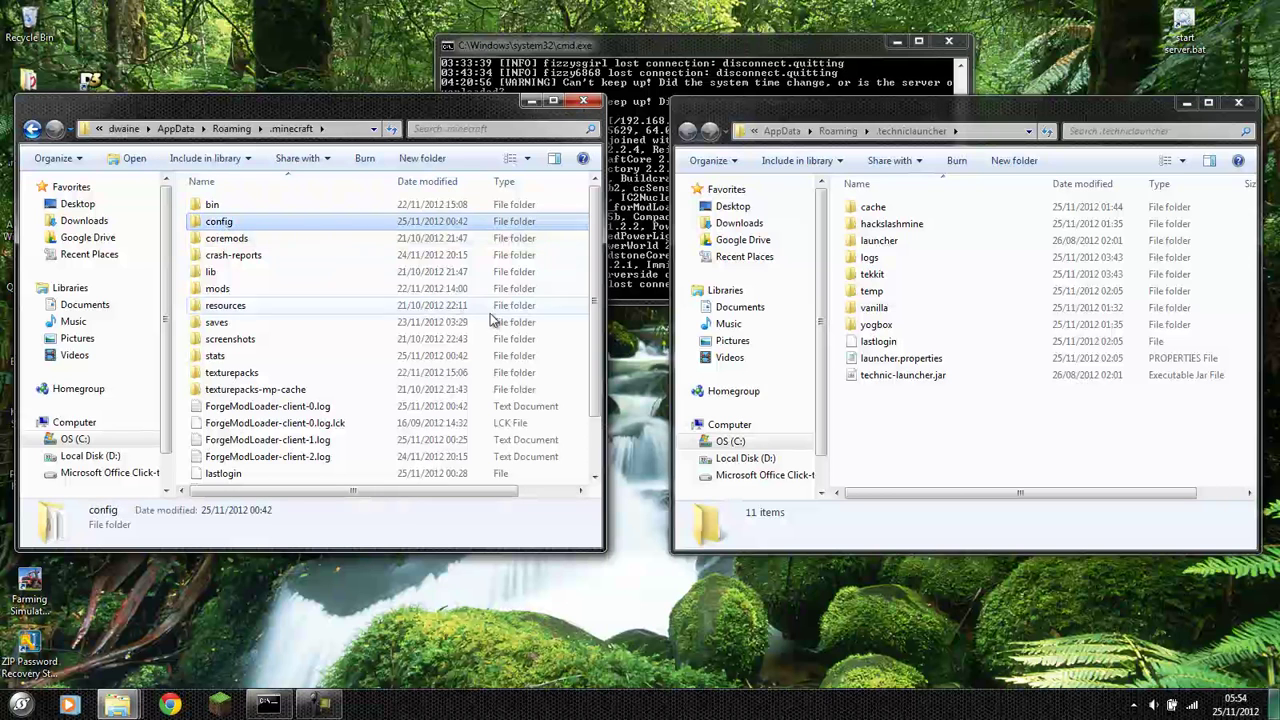
{"action": "scroll", "coordinate": [575, 434], "scroll_direction": "down", "scroll_amount": 2}
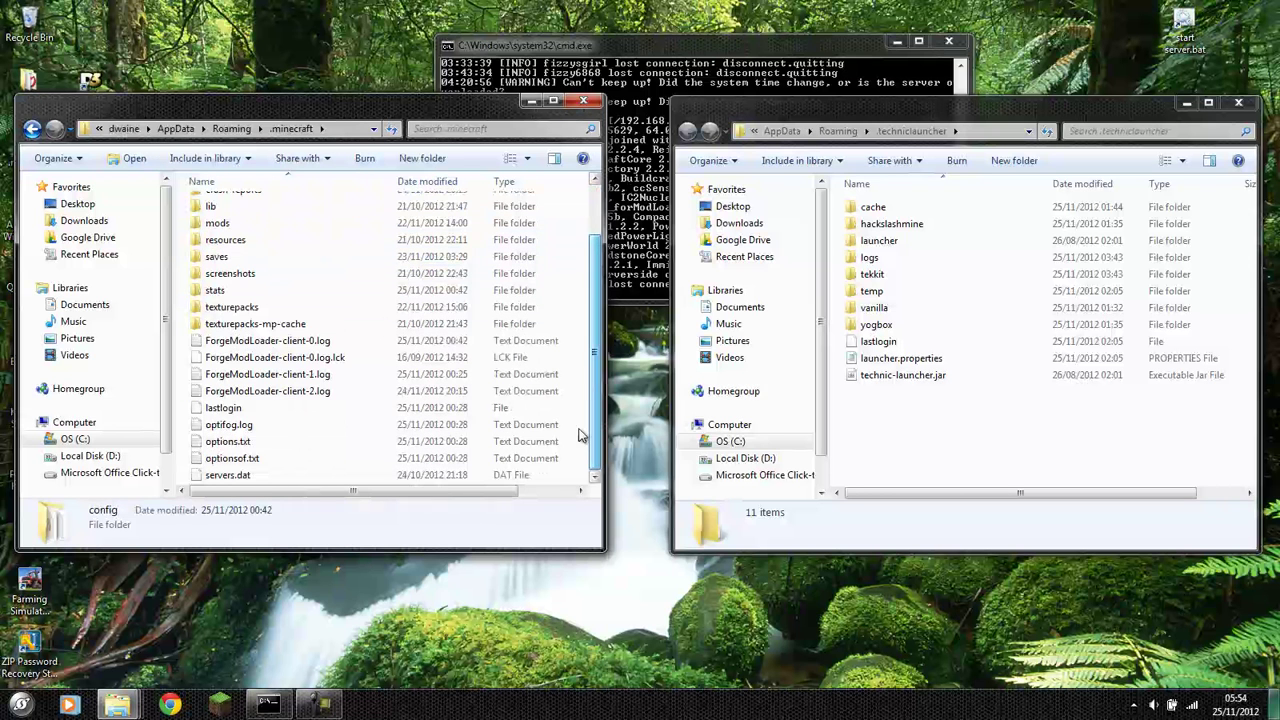
{"action": "left_click", "coordinate": [355, 474], "text": "shift"}
{"action": "scroll", "coordinate": [597, 415], "scroll_direction": "up", "scroll_amount": 2}
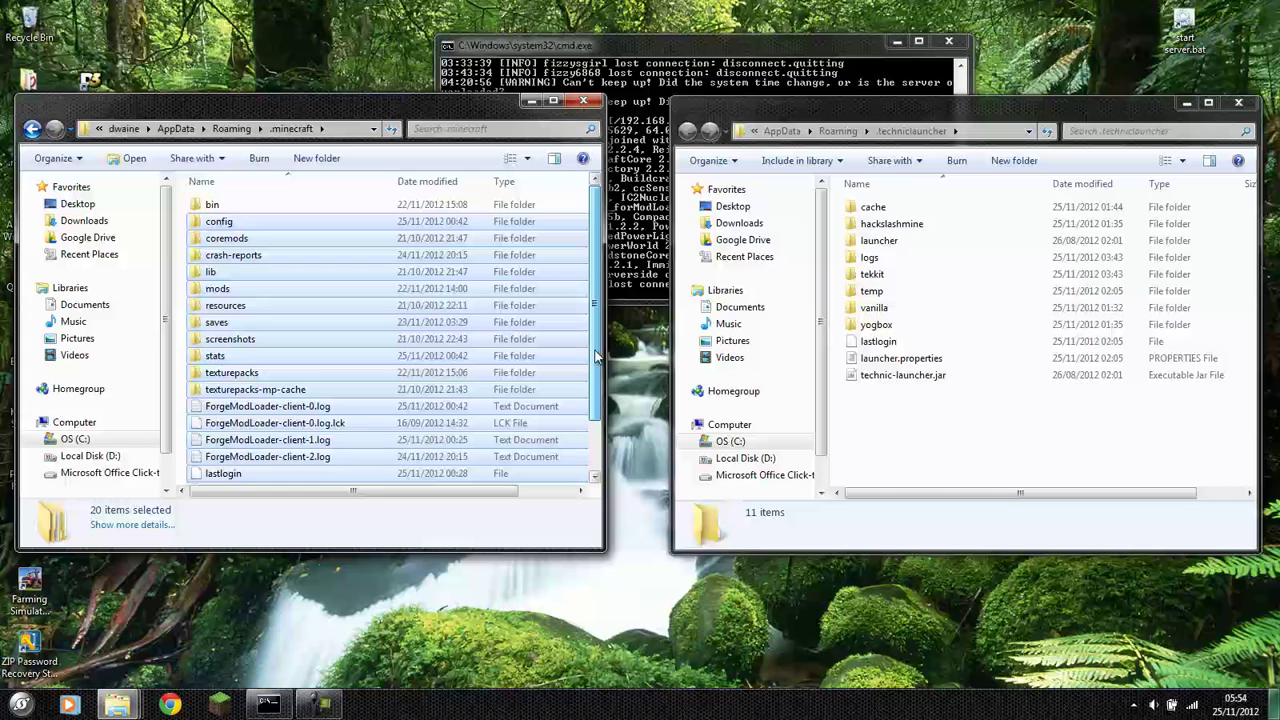
{"action": "key", "text": "Delete"}
{"action": "key", "text": "Return"}
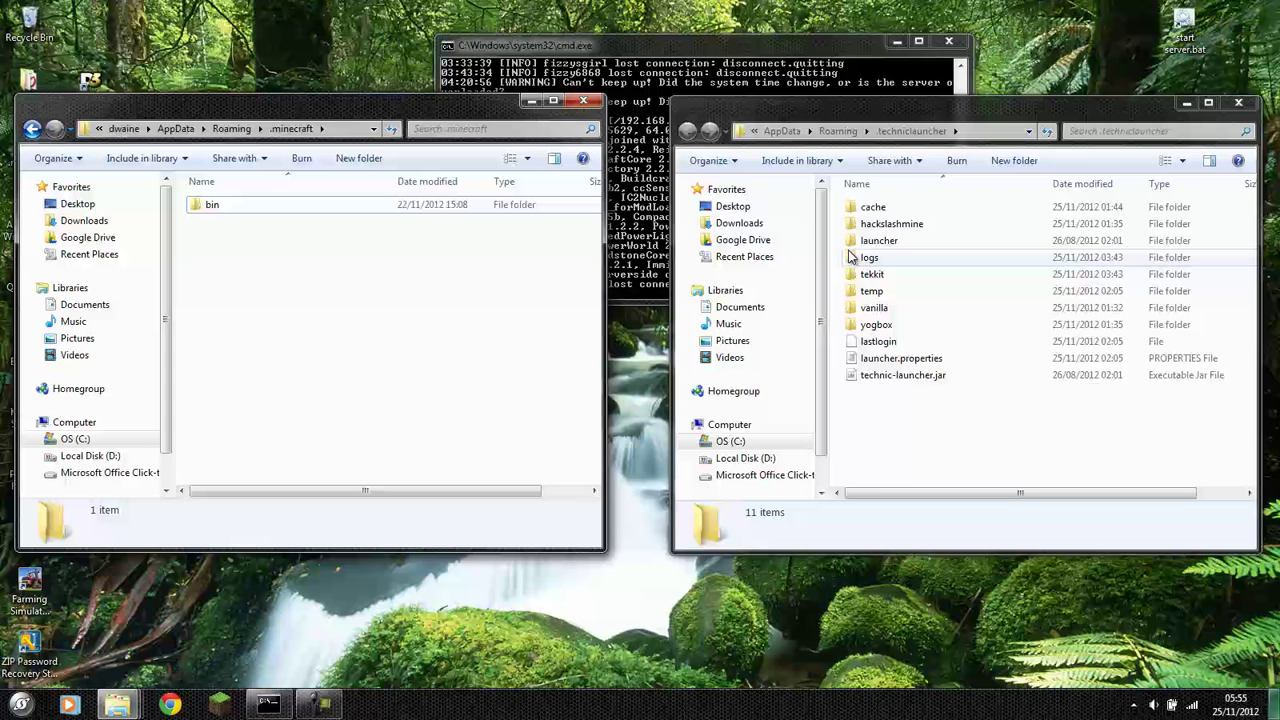
Open tekkit\bin and open modpack.jar as a 7-Zip archive, moved to the left.
{"action": "double_click", "coordinate": [873, 276]}
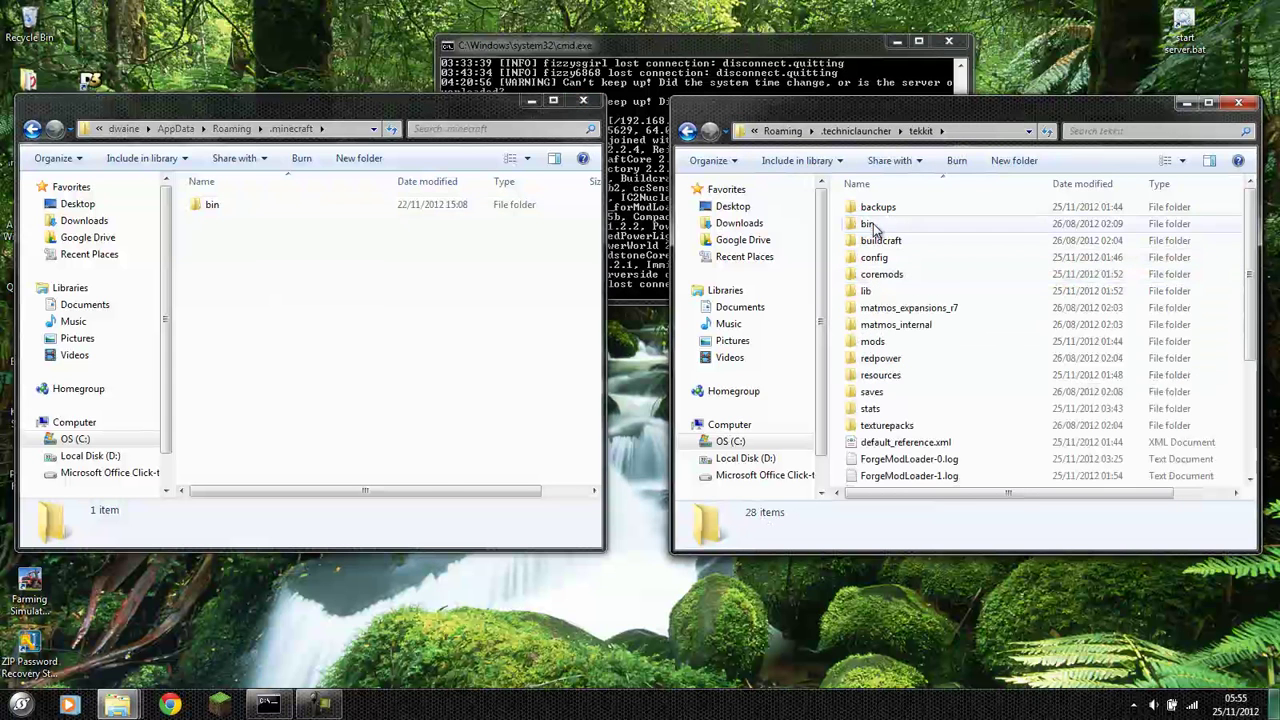
{"action": "double_click", "coordinate": [868, 224]}
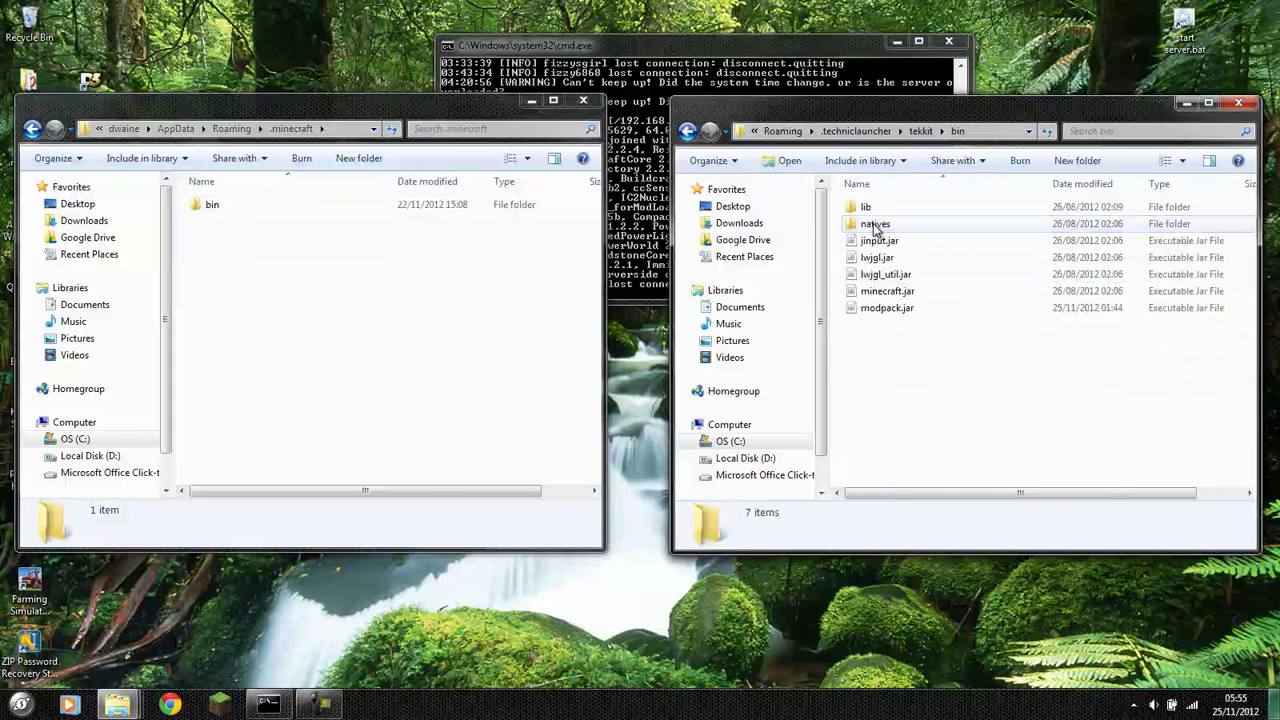
{"action": "right_click", "coordinate": [890, 316]}
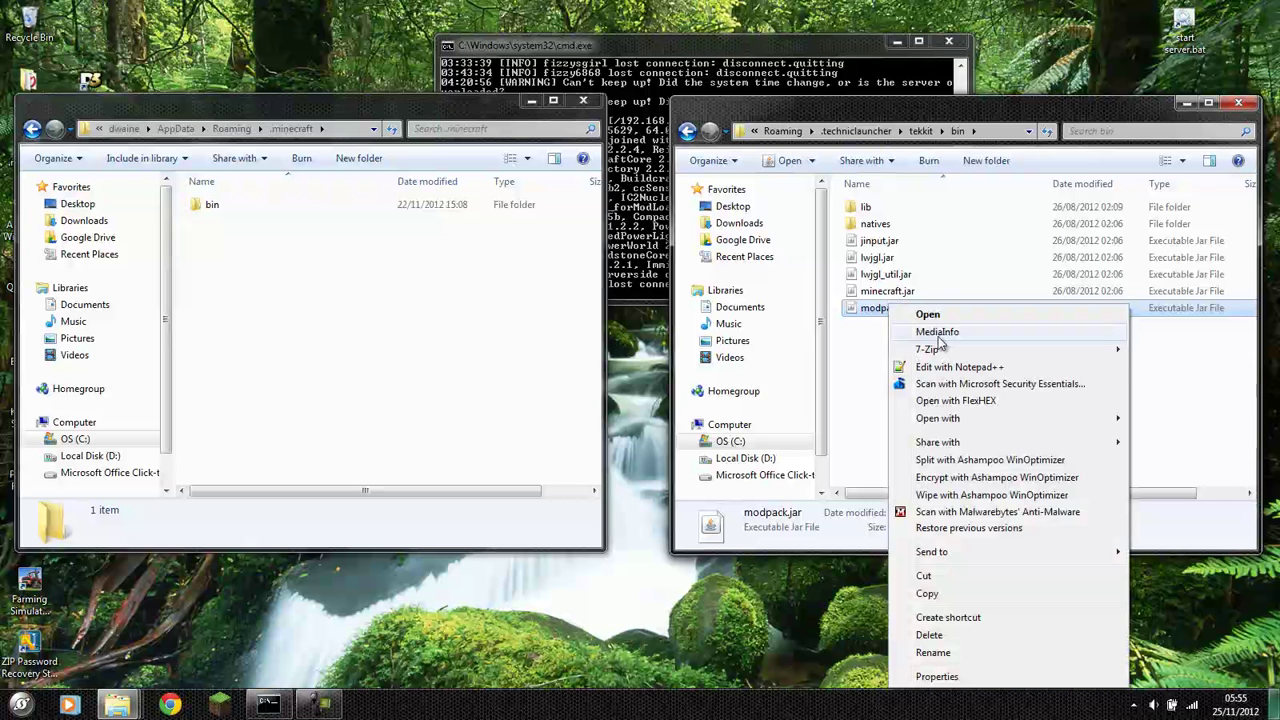
{"action": "mouse_move", "coordinate": [999, 357]}
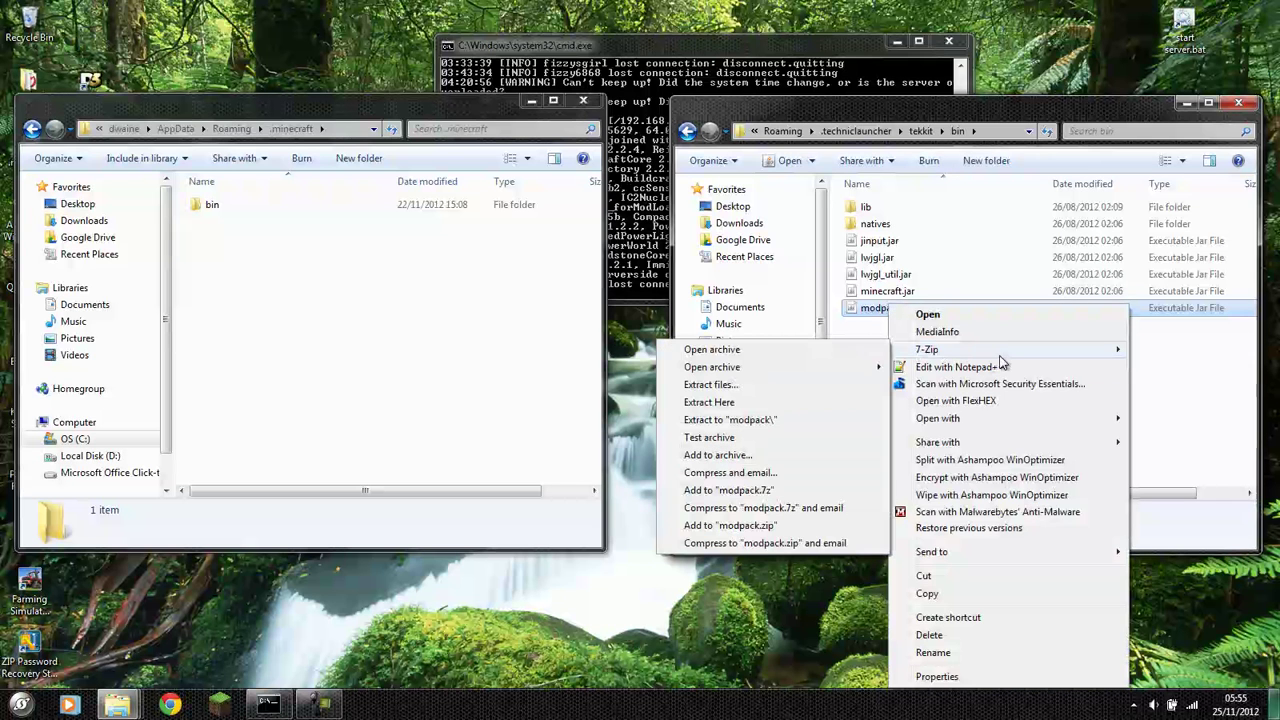
{"action": "left_click", "coordinate": [836, 349]}
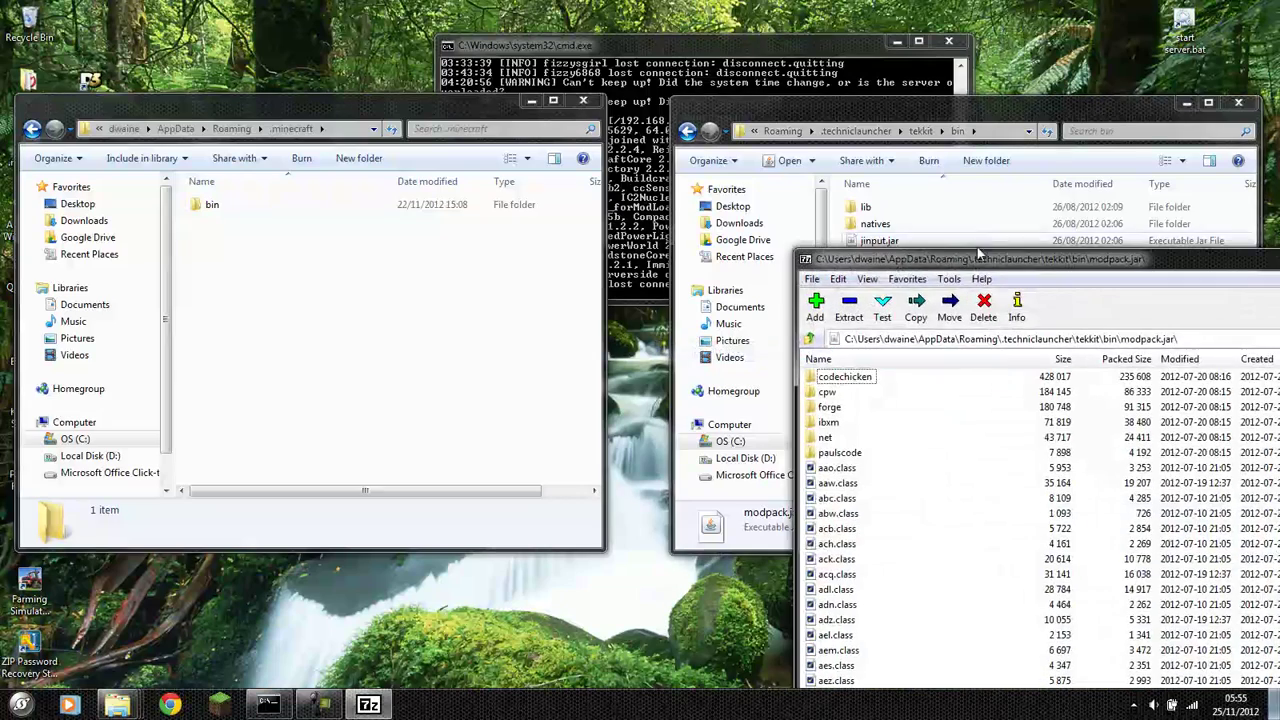
{"action": "left_click_drag", "start_coordinate": [985, 262], "coordinate": [0, 220]}
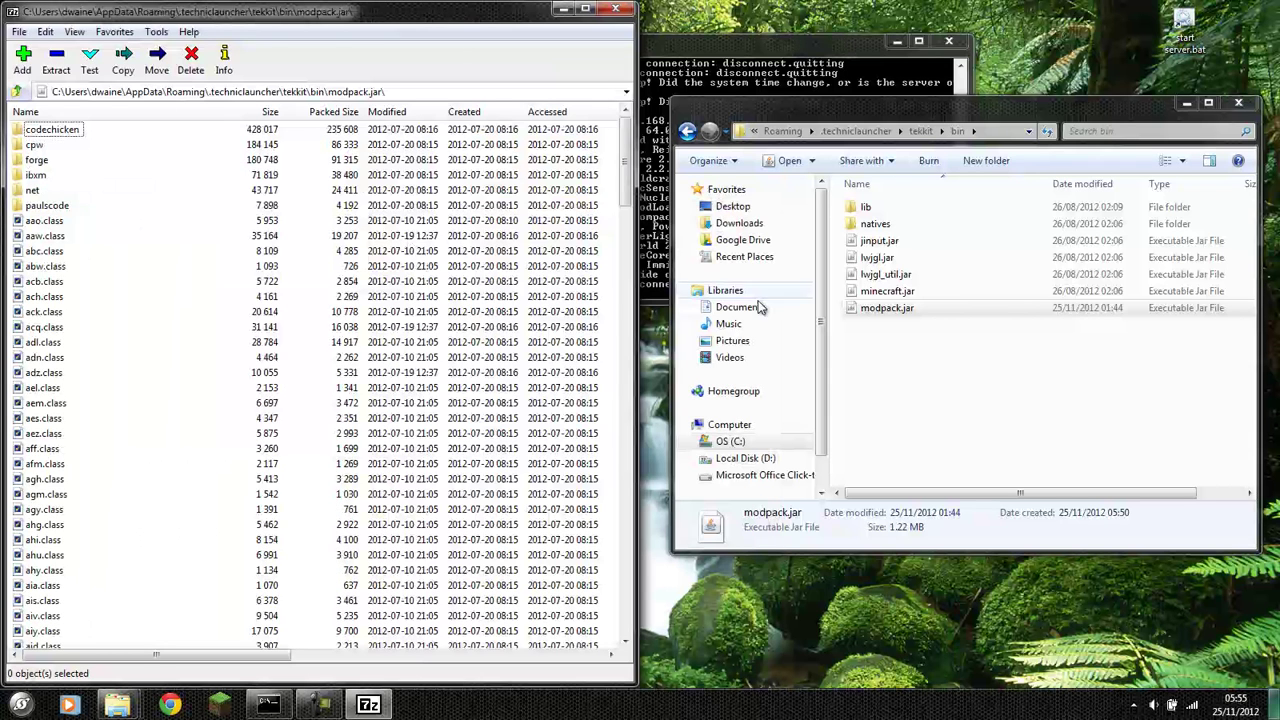
Open minecraft.jar as a 7-Zip archive too.
{"action": "right_click", "coordinate": [895, 297]}
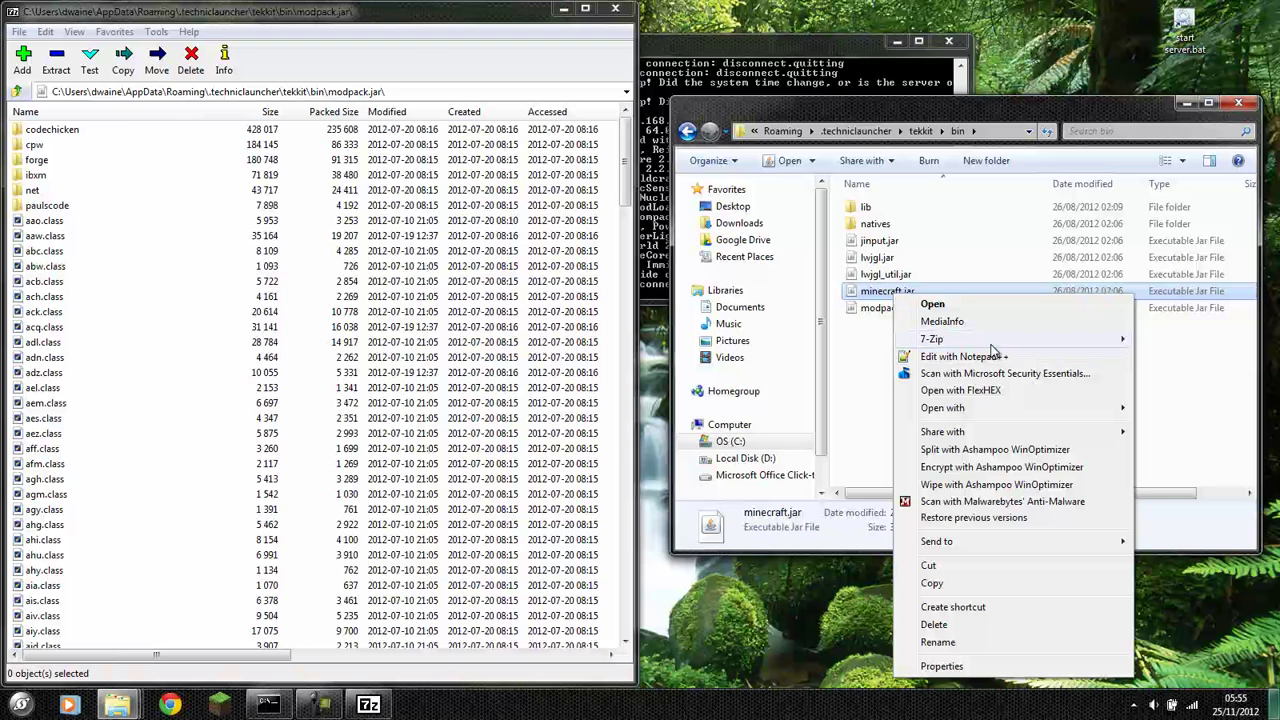
{"action": "mouse_move", "coordinate": [990, 346]}
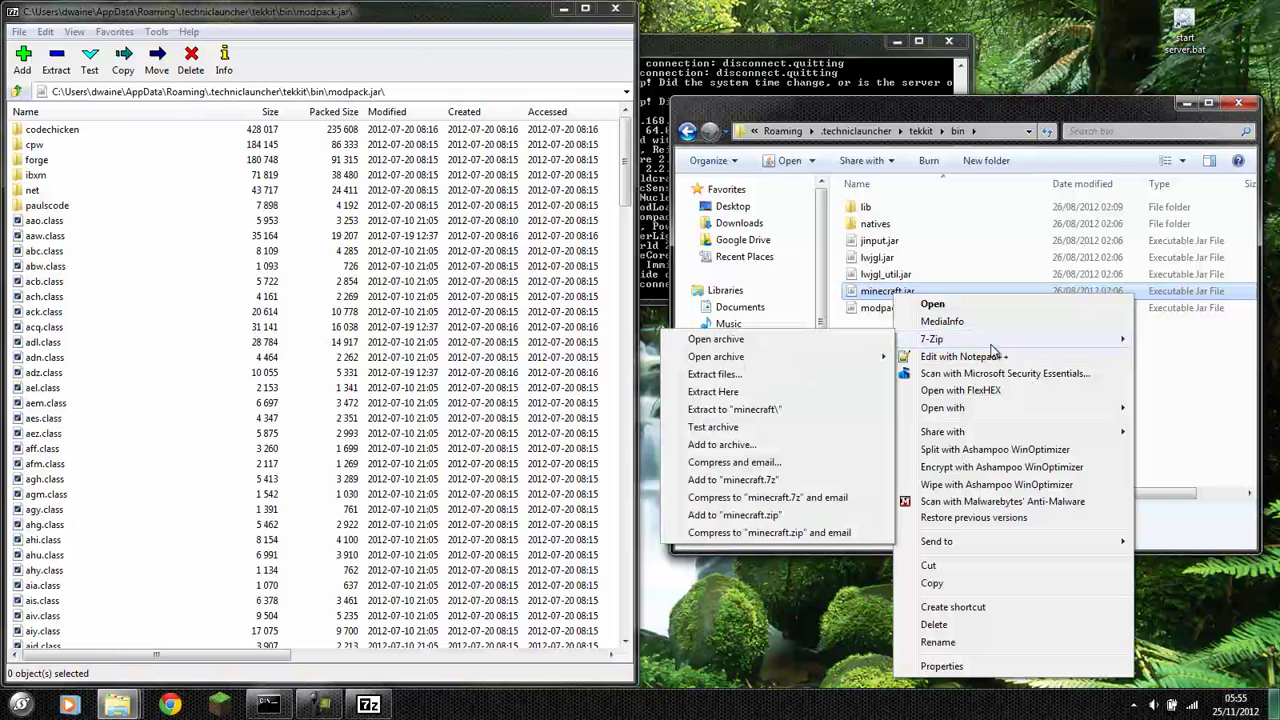
{"action": "left_click", "coordinate": [858, 343]}
Place the minecraft.jar view on the right and delete its META-INF folder.
{"action": "left_click_drag", "start_coordinate": [900, 246], "coordinate": [1275, 237]}
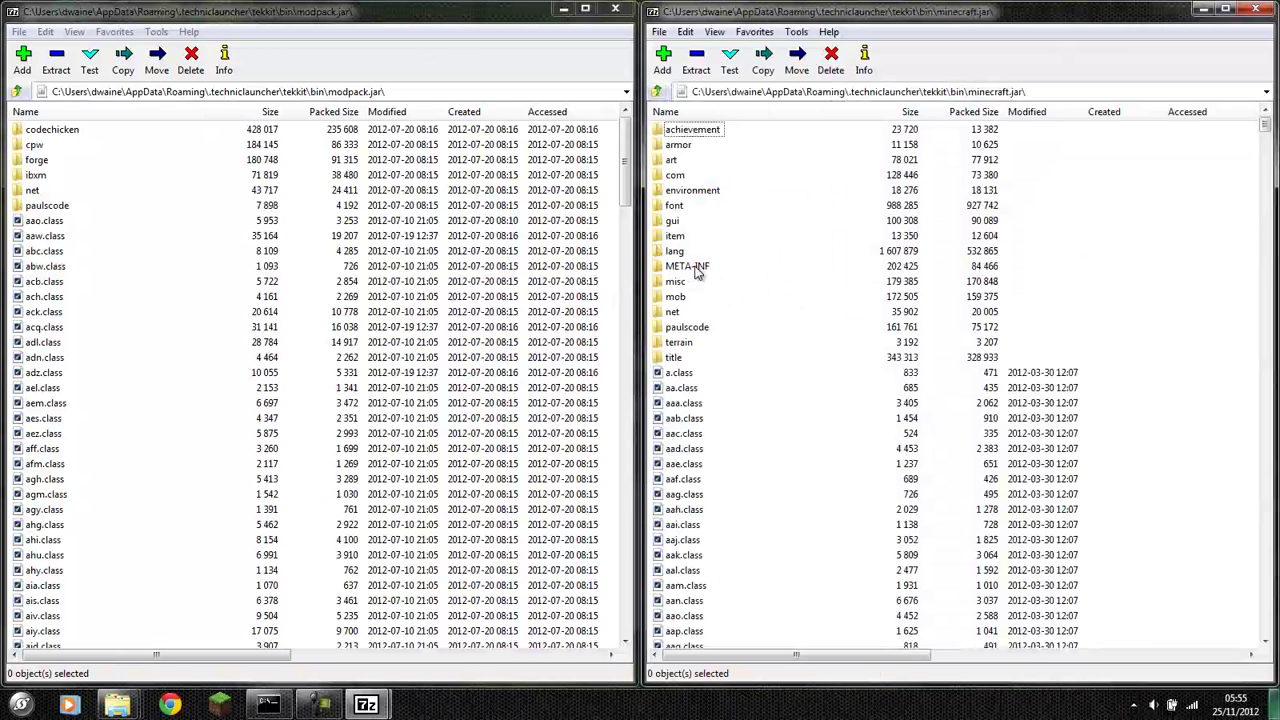
{"action": "left_click", "coordinate": [697, 268]}
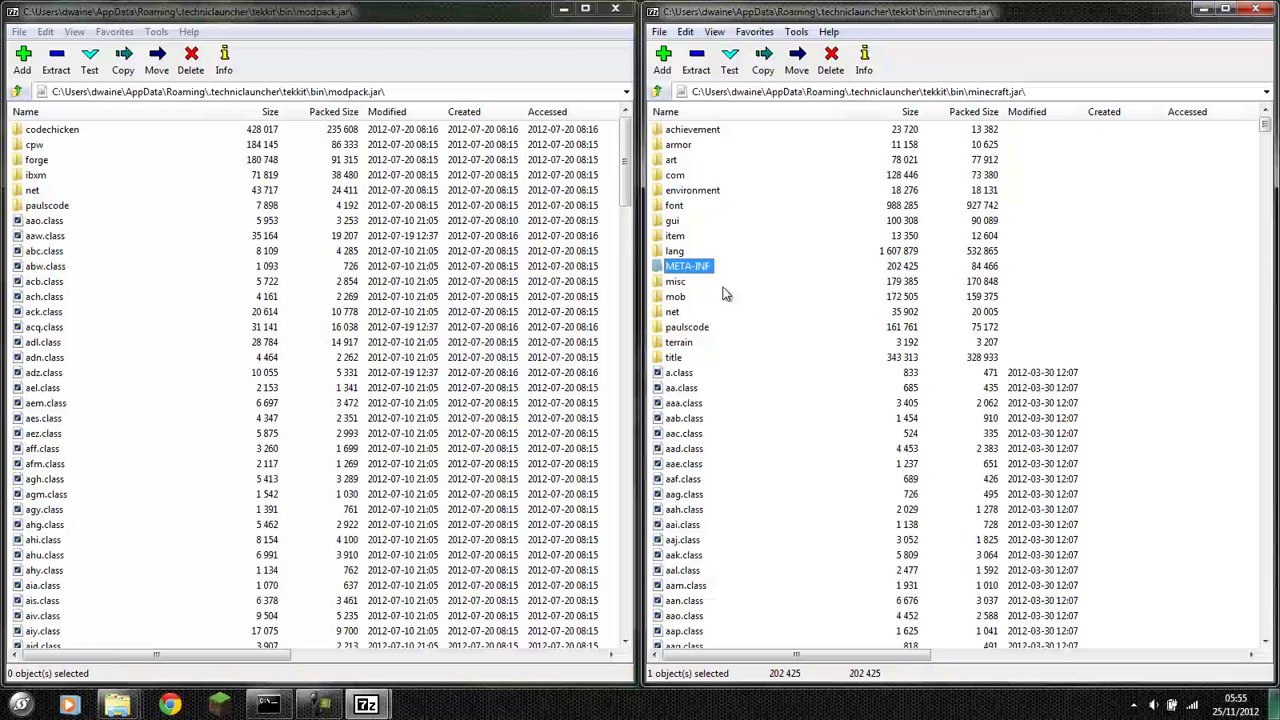
{"action": "key", "text": "Delete"}
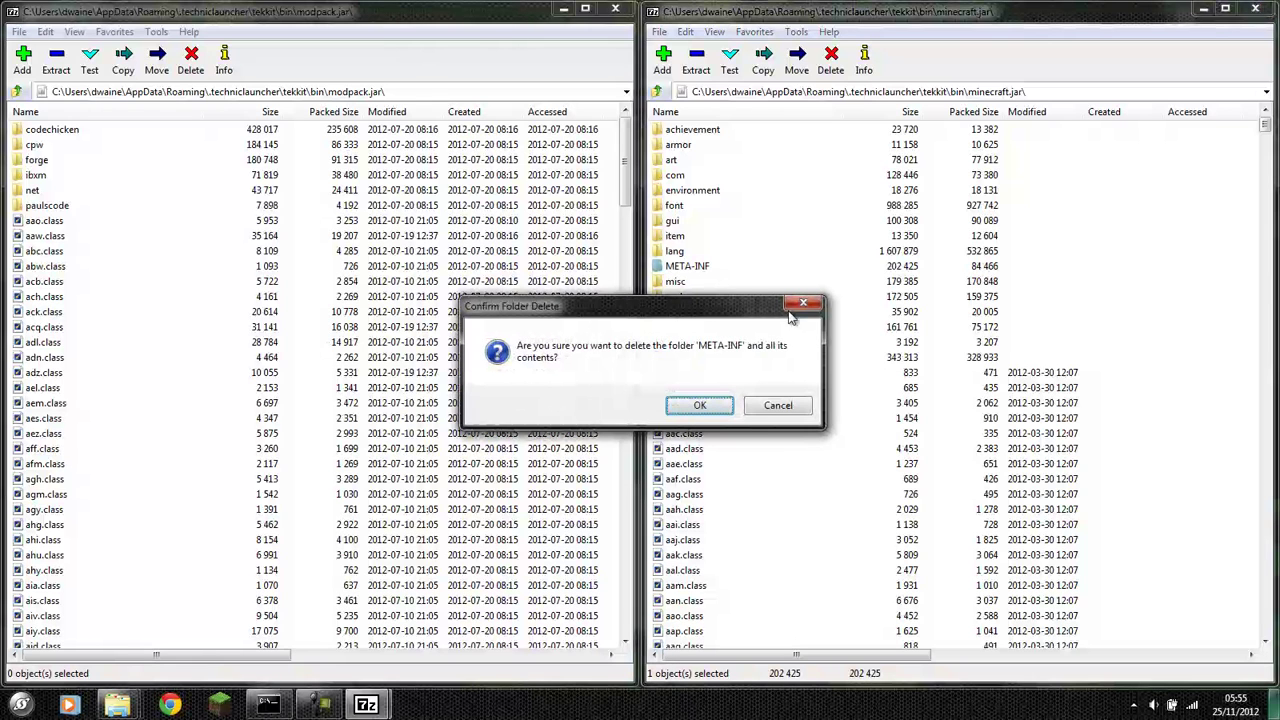
{"action": "left_click", "coordinate": [705, 405]}
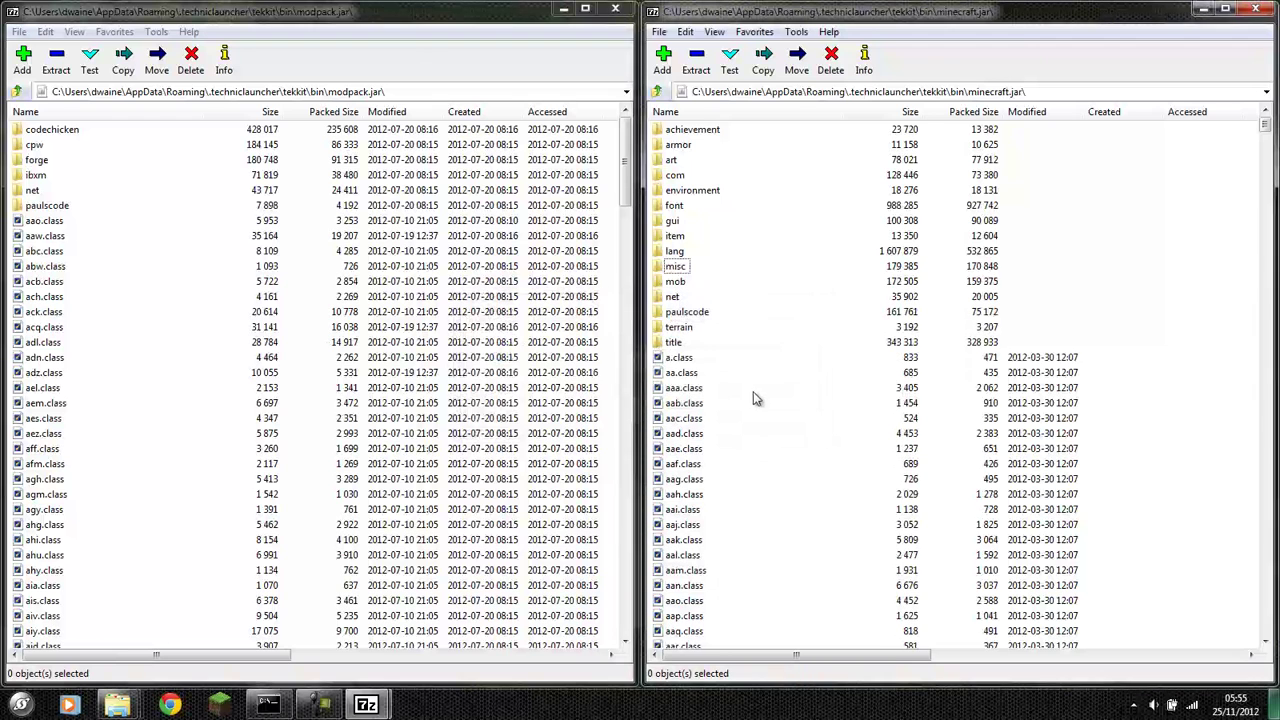
Copy all modpack.jar items into minecraft.jar, then close the modpack.jar view.
{"action": "left_click", "coordinate": [52, 222]}
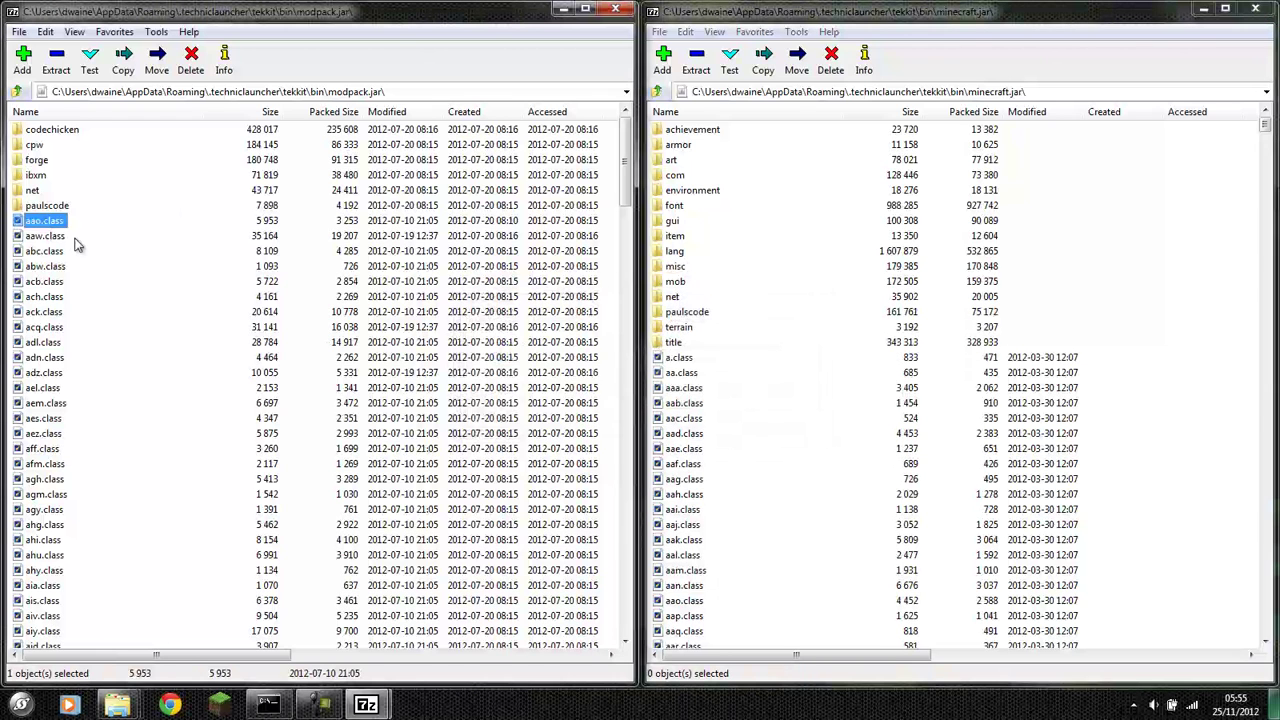
{"action": "key", "text": "ctrl+a"}
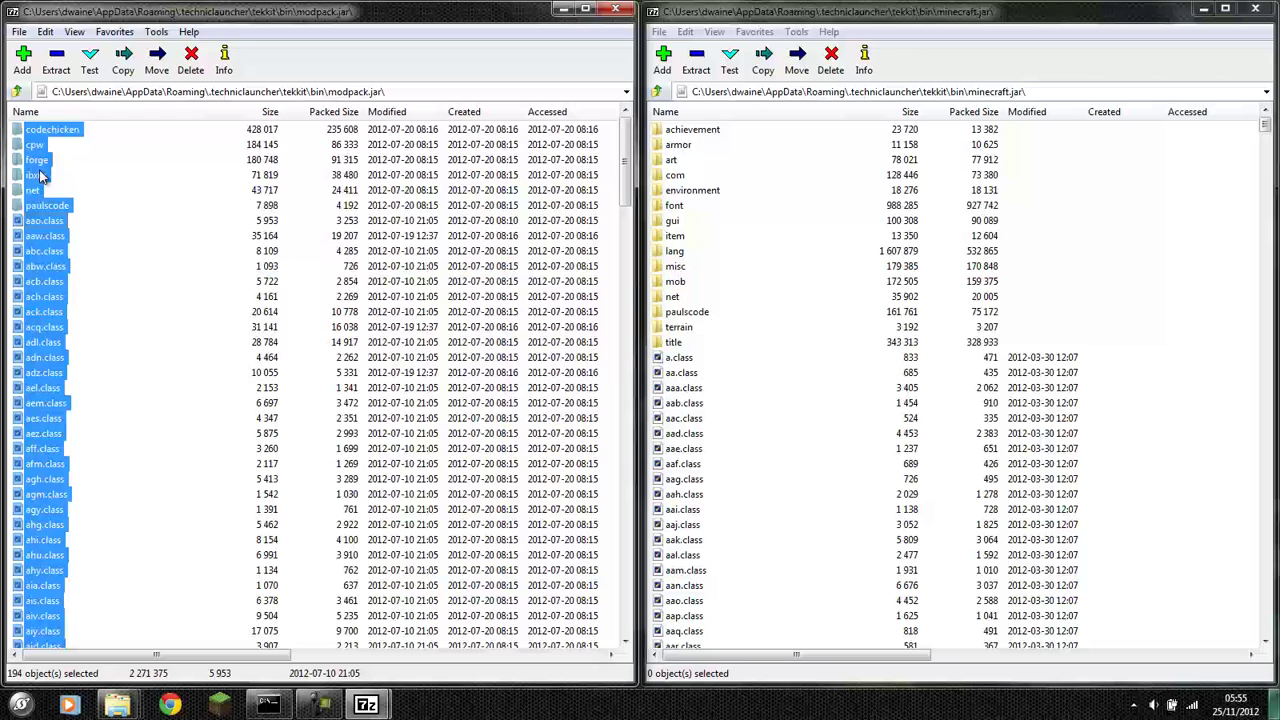
{"action": "left_click_drag", "start_coordinate": [42, 300], "coordinate": [826, 450]}
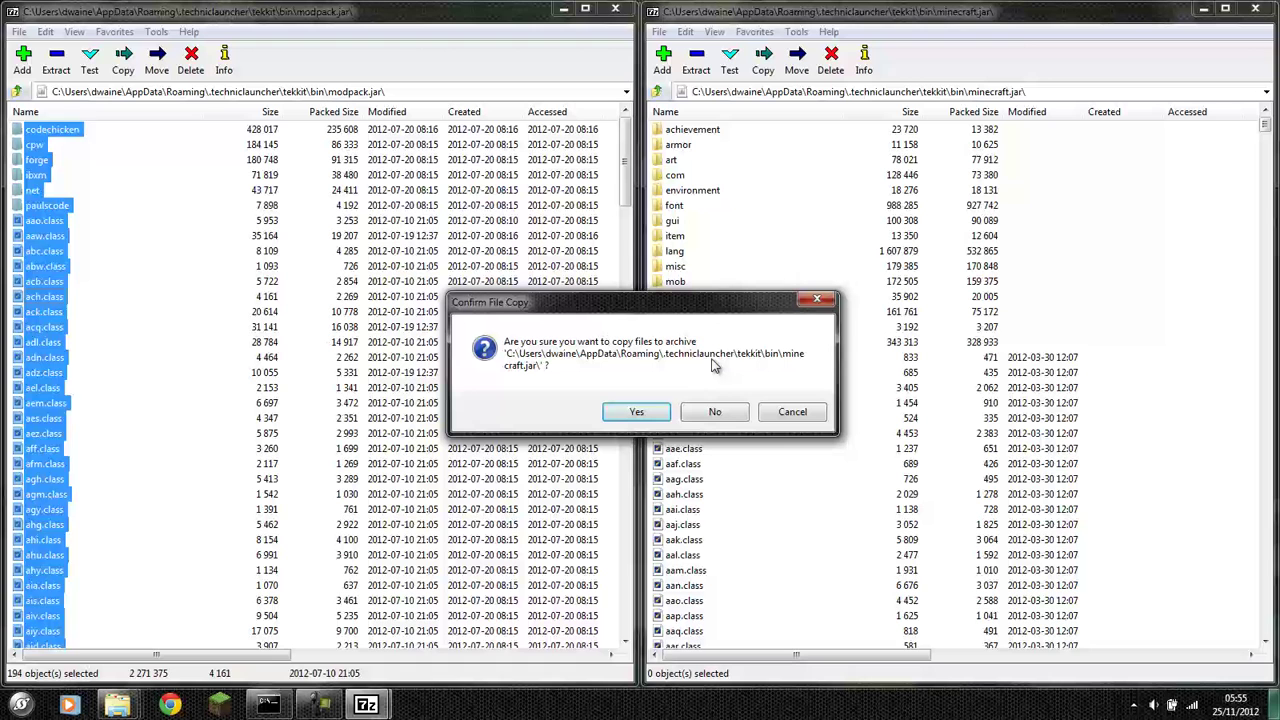
{"action": "left_click", "coordinate": [649, 414]}
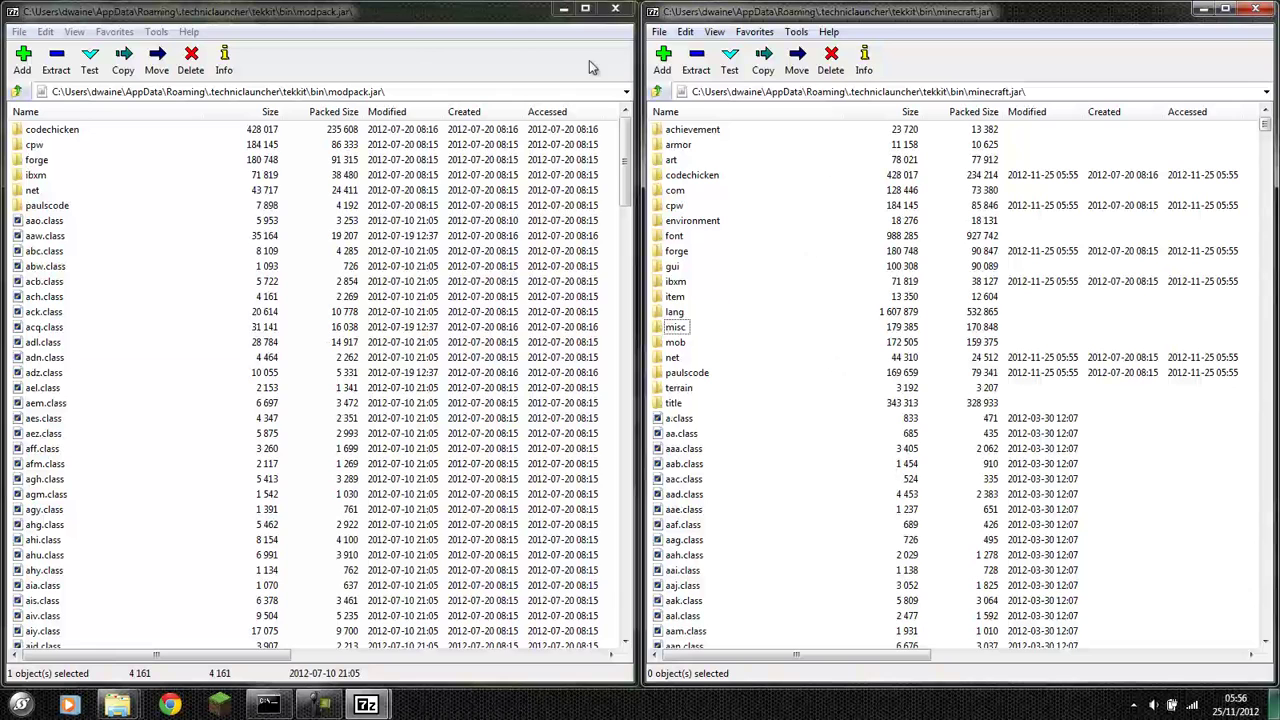
{"action": "left_click", "coordinate": [615, 9]}
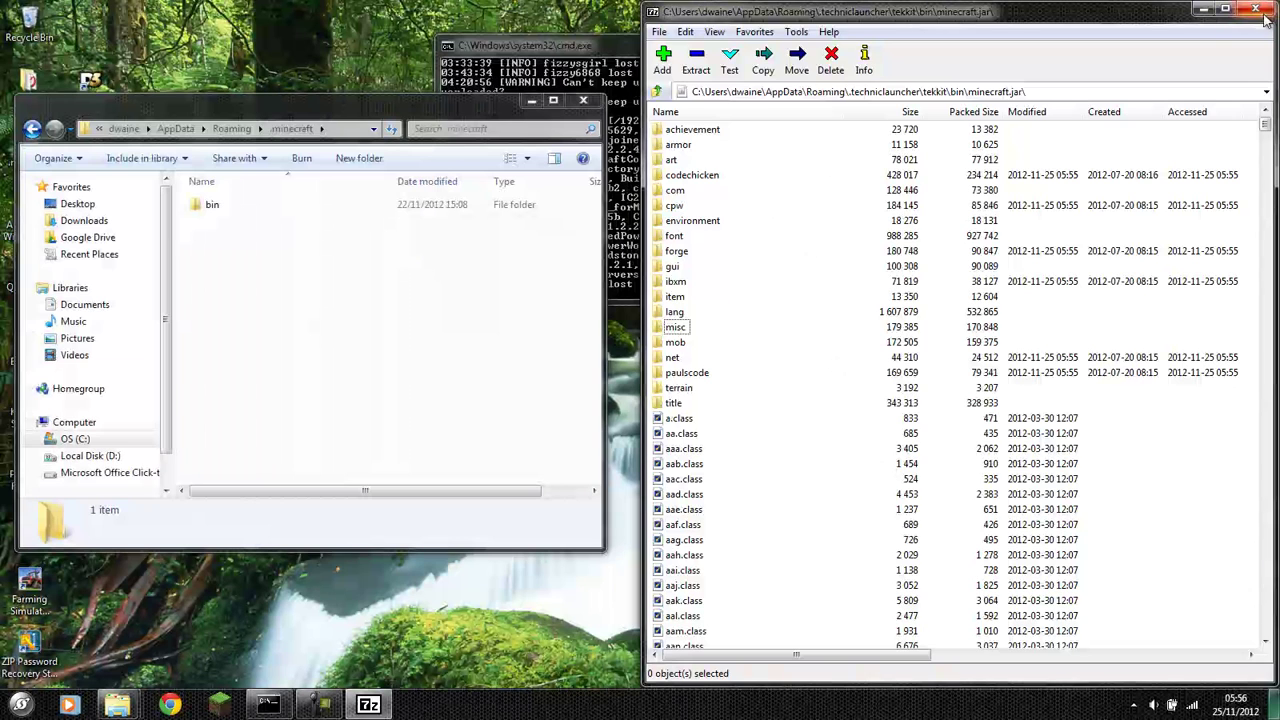
Close the minecraft.jar archive and copy the modded minecraft.jar in tekkit's bin.
{"action": "left_click", "coordinate": [1258, 10]}
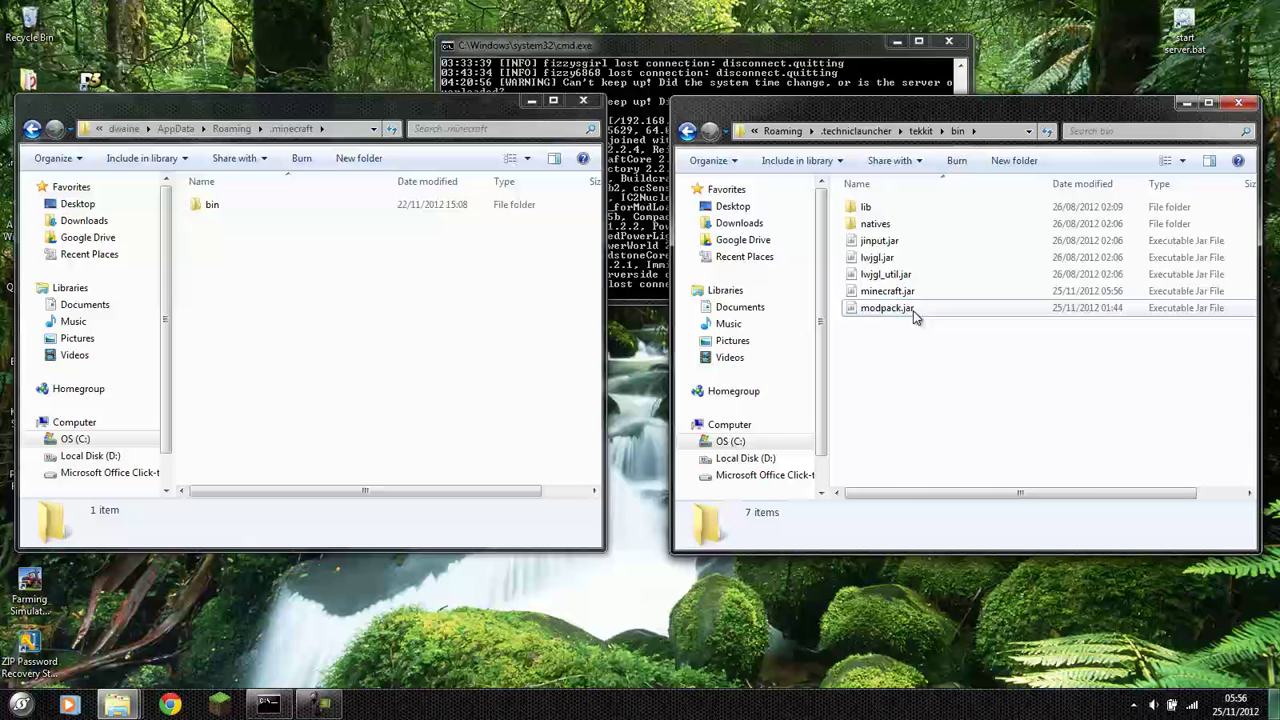
{"action": "left_click", "coordinate": [900, 292]}
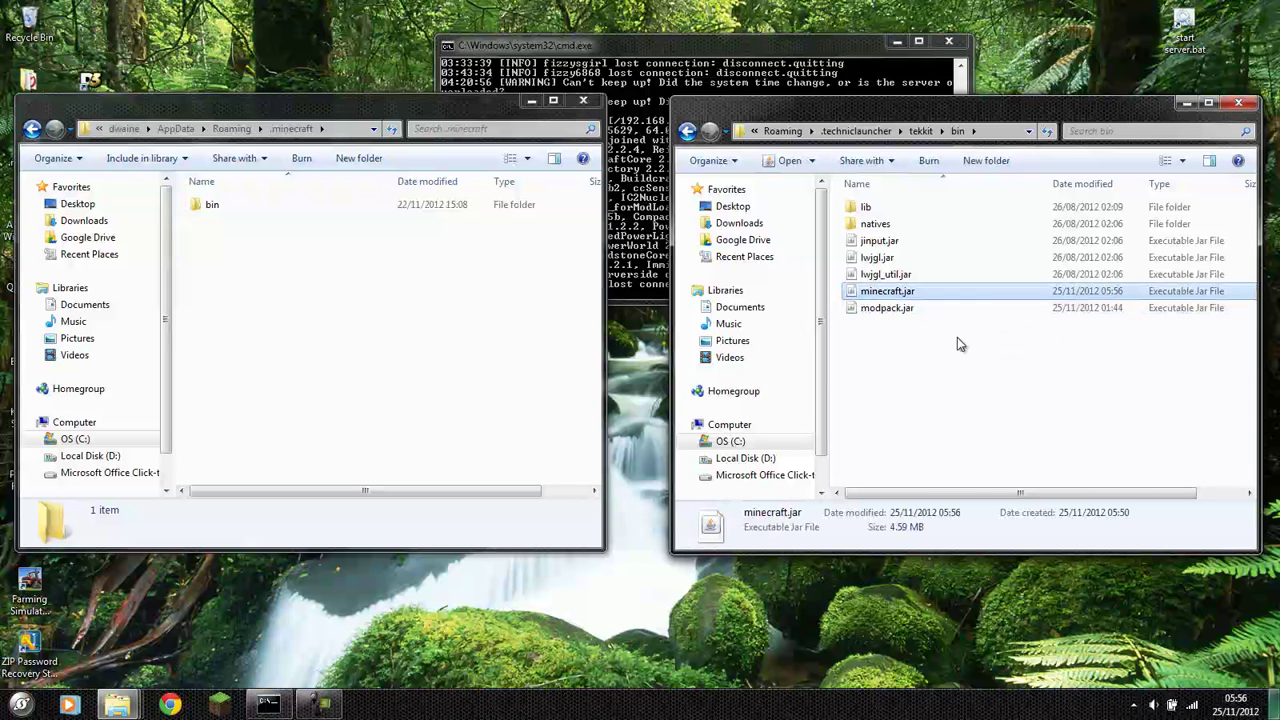
{"action": "right_click", "coordinate": [892, 291]}
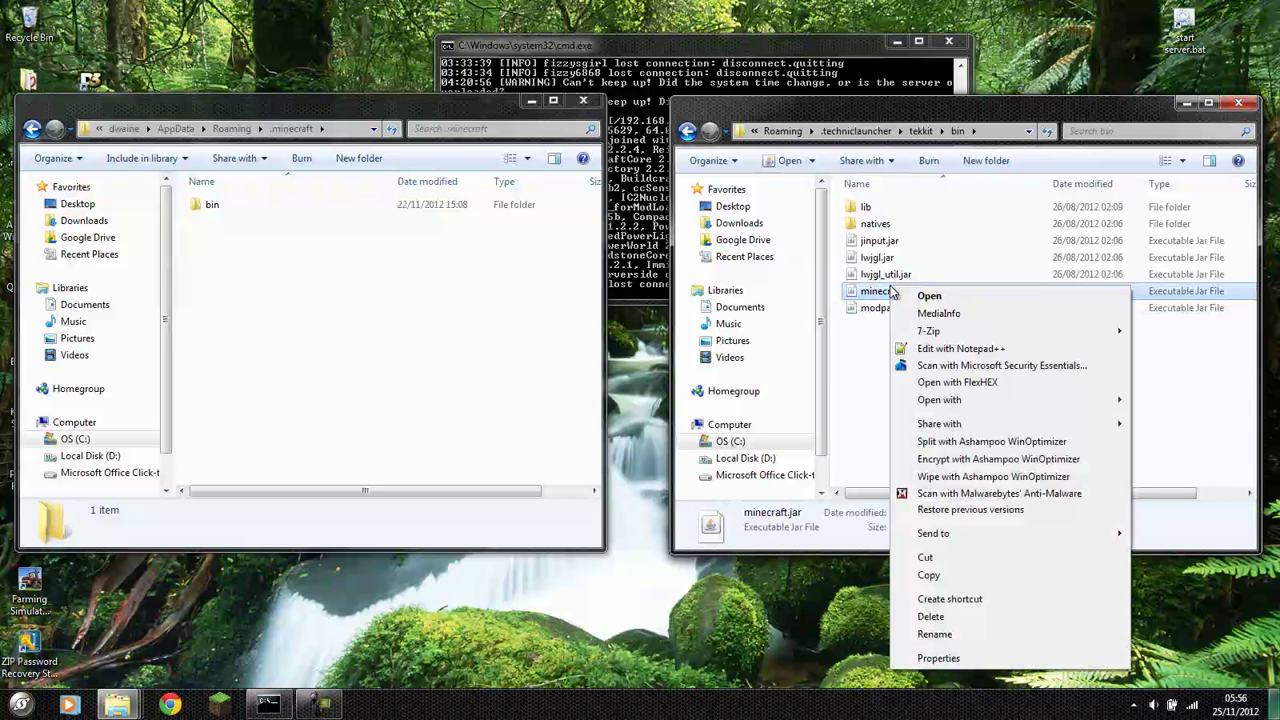
{"action": "left_click", "coordinate": [928, 575]}
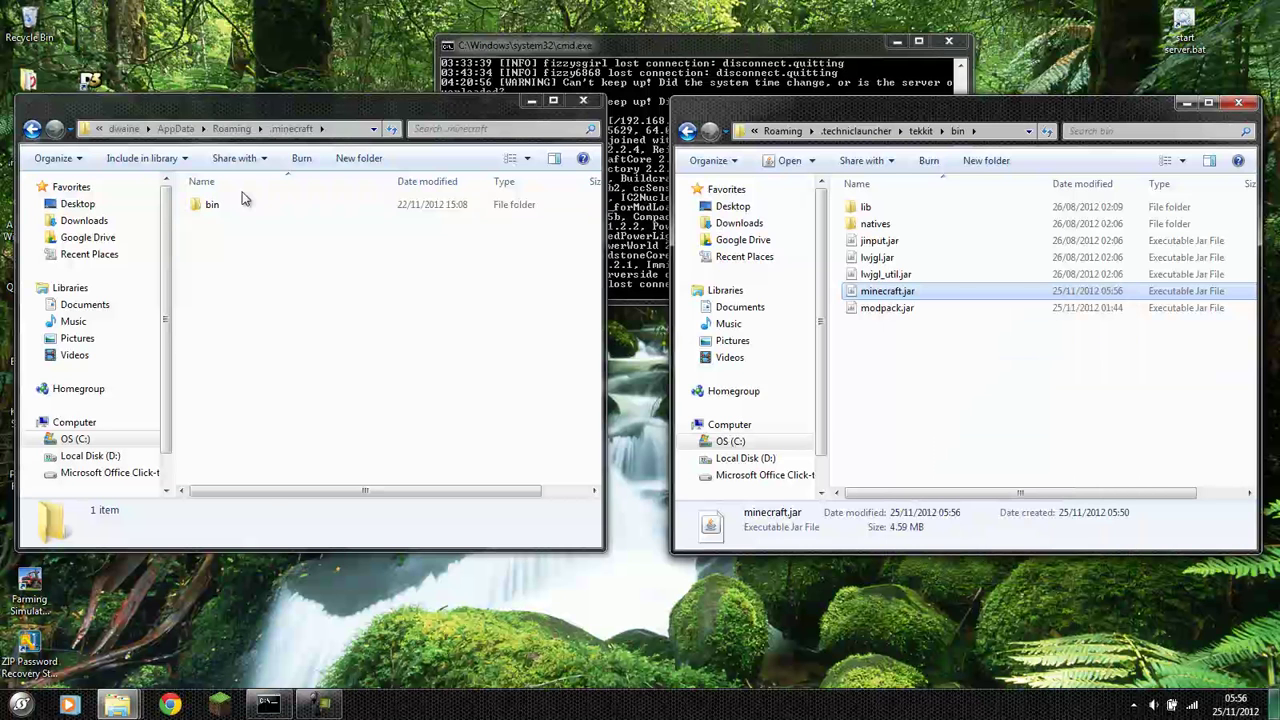
In .minecraft\bin, delete the old minecraft.jar and minecraft - Copy.jar.
{"action": "double_click", "coordinate": [237, 206]}
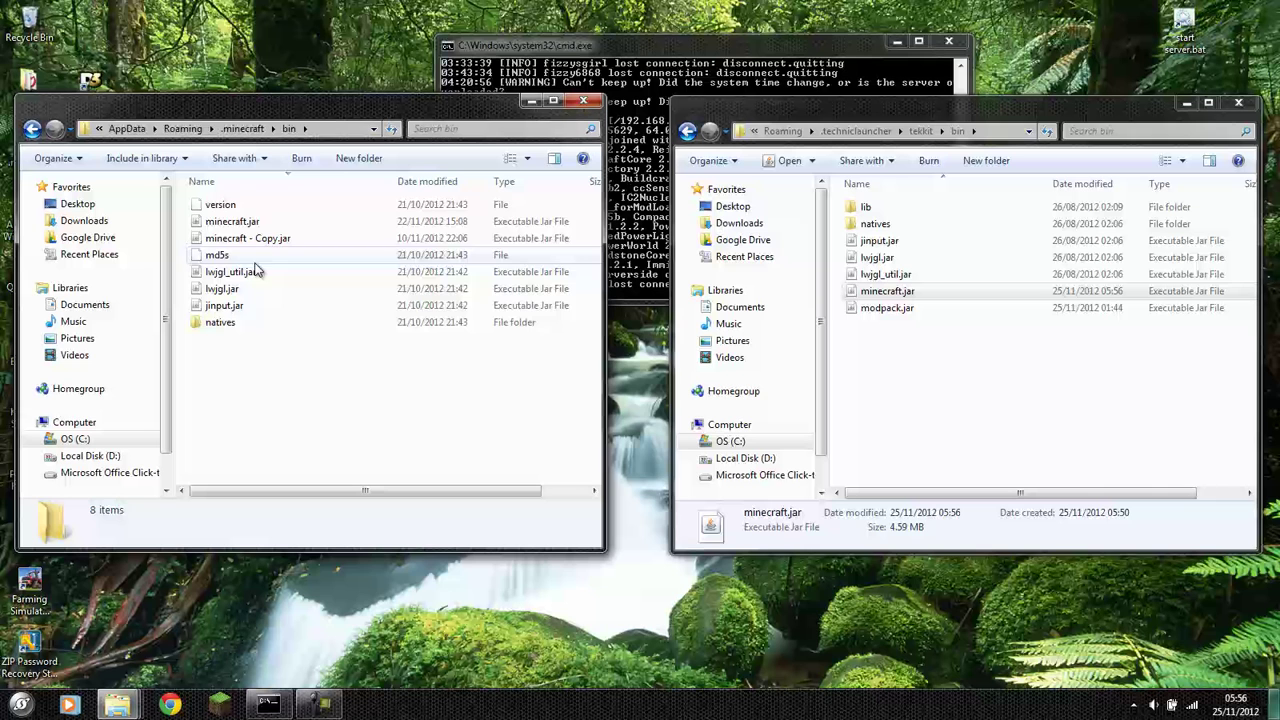
{"action": "left_click", "coordinate": [270, 245]}
{"action": "left_click", "coordinate": [246, 222], "text": "ctrl"}
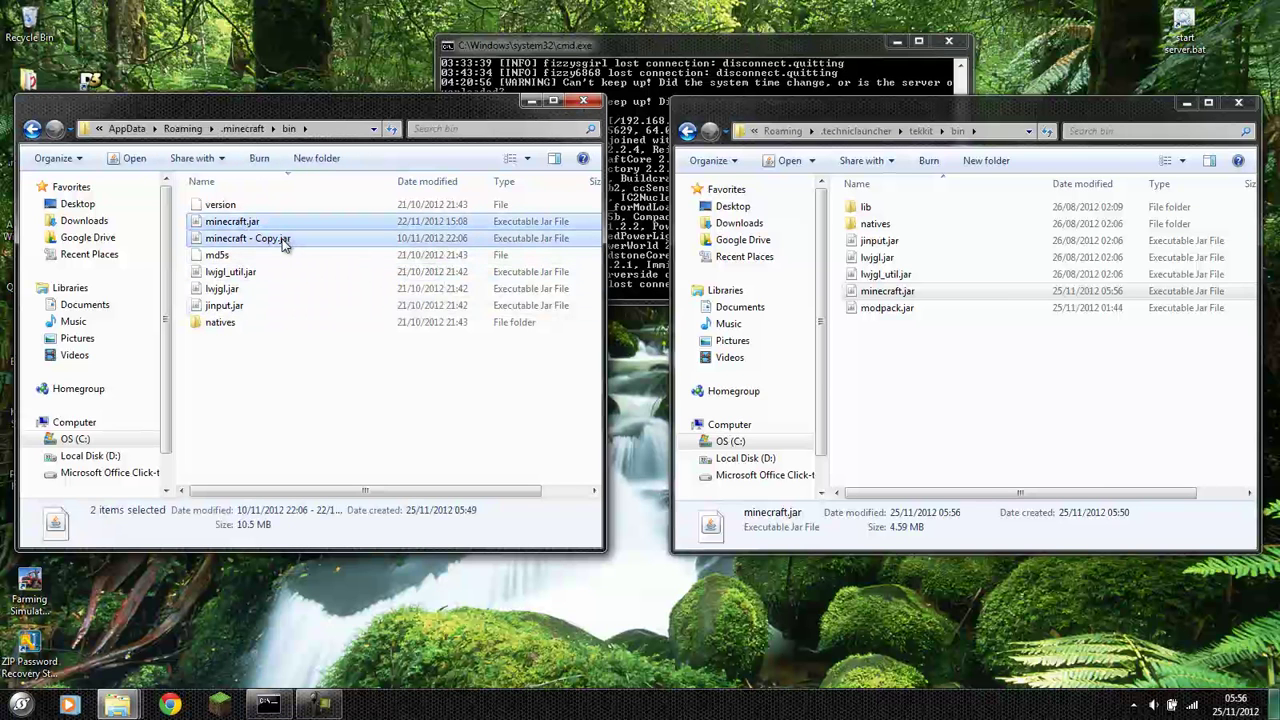
{"action": "key", "text": "Delete"}
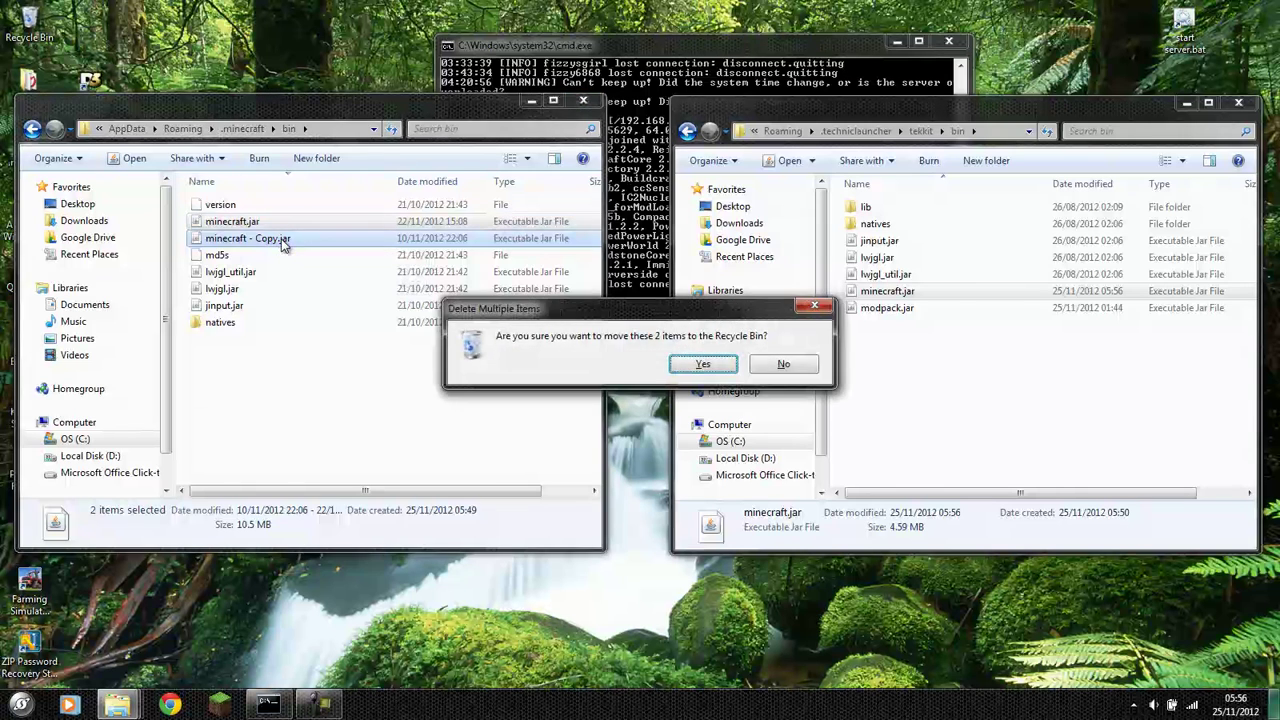
{"action": "key", "text": "Return"}
Move the modded minecraft.jar from tekkit's bin into .minecraft\bin.
{"action": "left_click", "coordinate": [924, 290]}
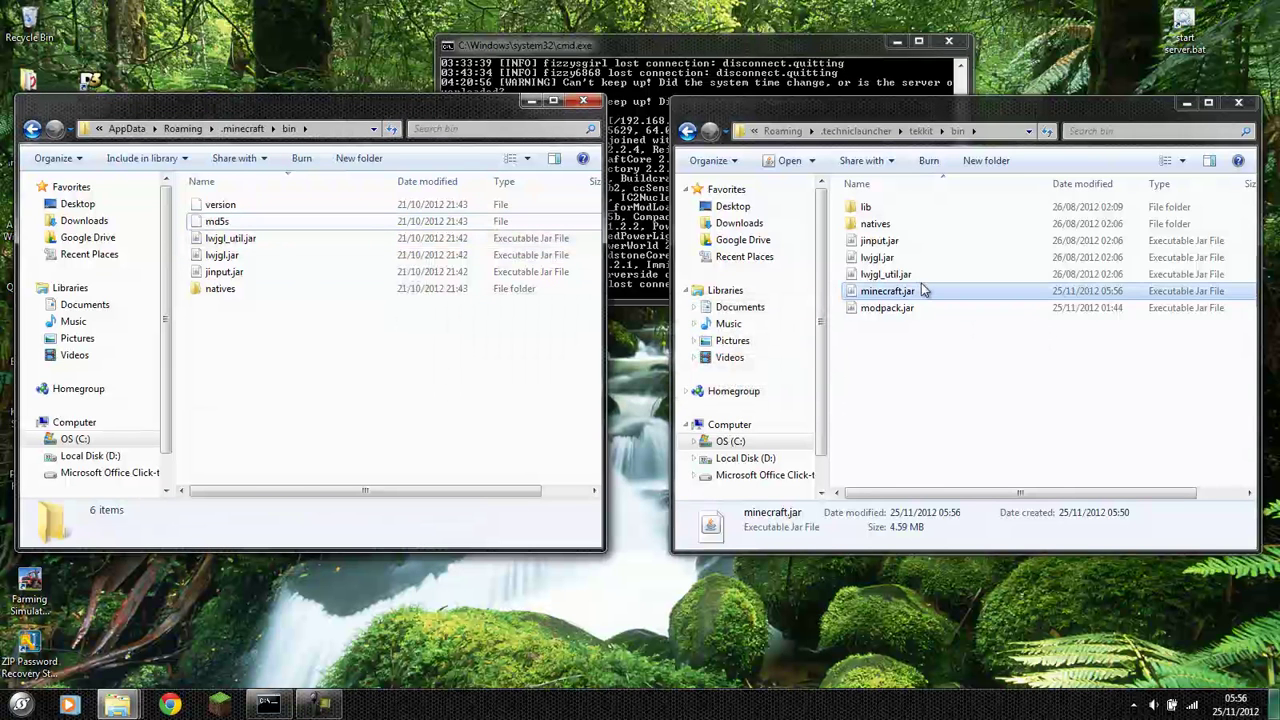
{"action": "left_click_drag", "start_coordinate": [924, 290], "coordinate": [373, 445]}
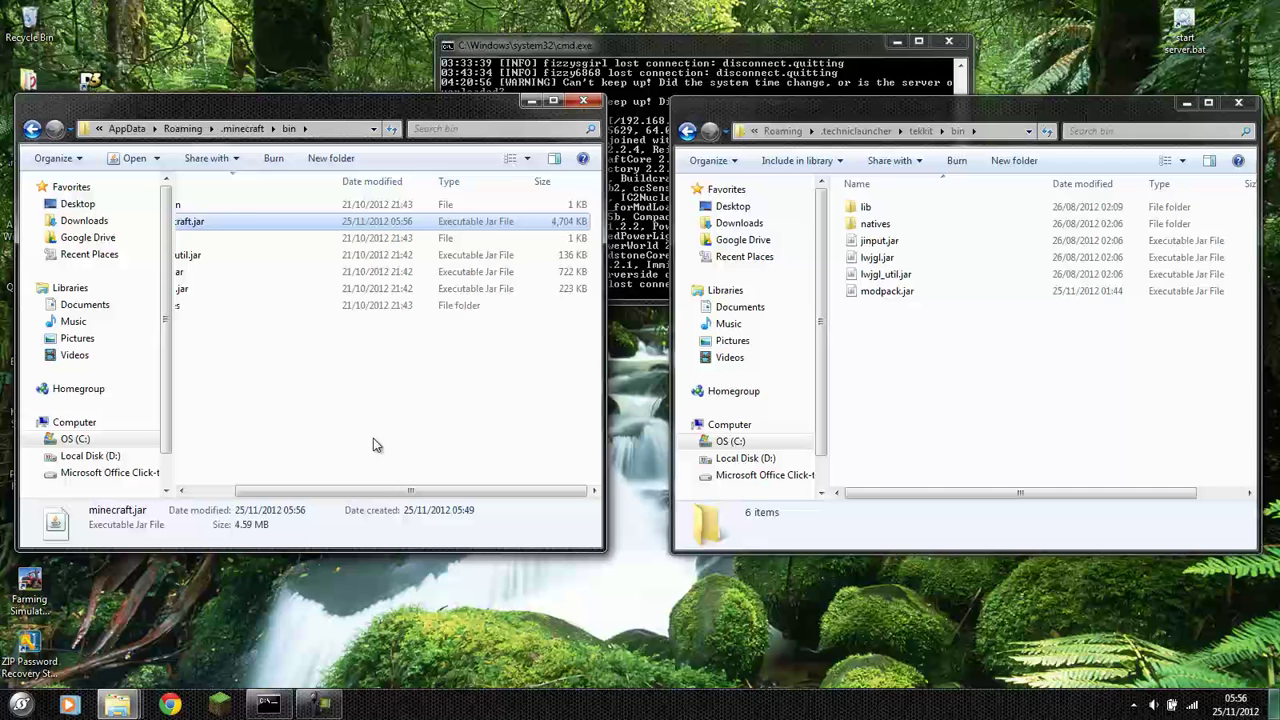
{"action": "left_click_drag", "start_coordinate": [385, 490], "coordinate": [338, 490]}
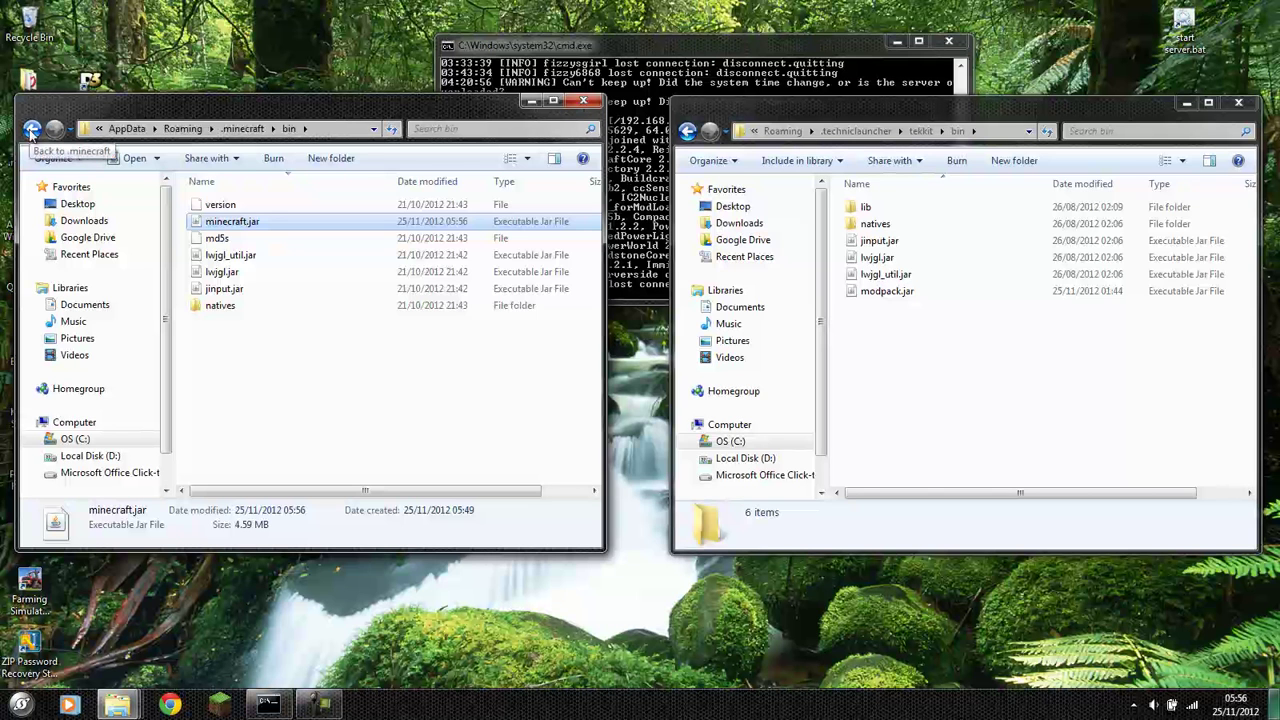
Return to the .minecraft and tekkit folders and delete tekkit's bin folder.
{"action": "left_click", "coordinate": [31, 129]}
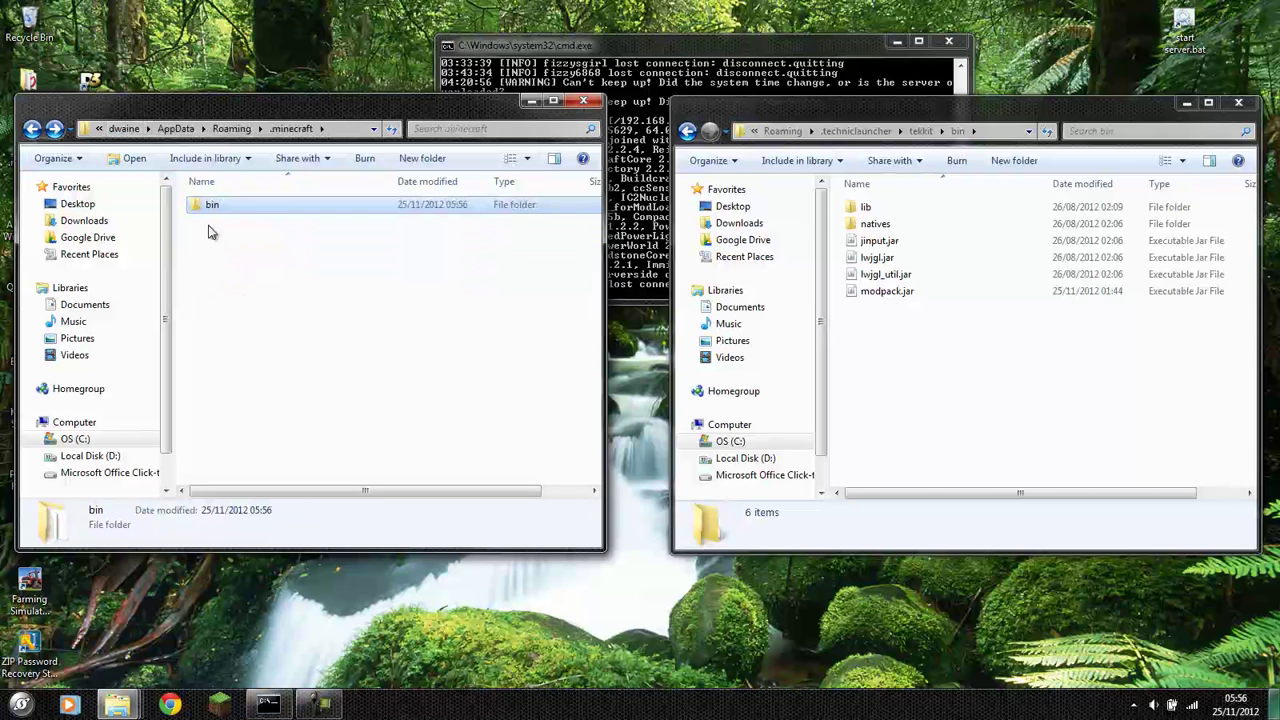
{"action": "left_click", "coordinate": [687, 131]}
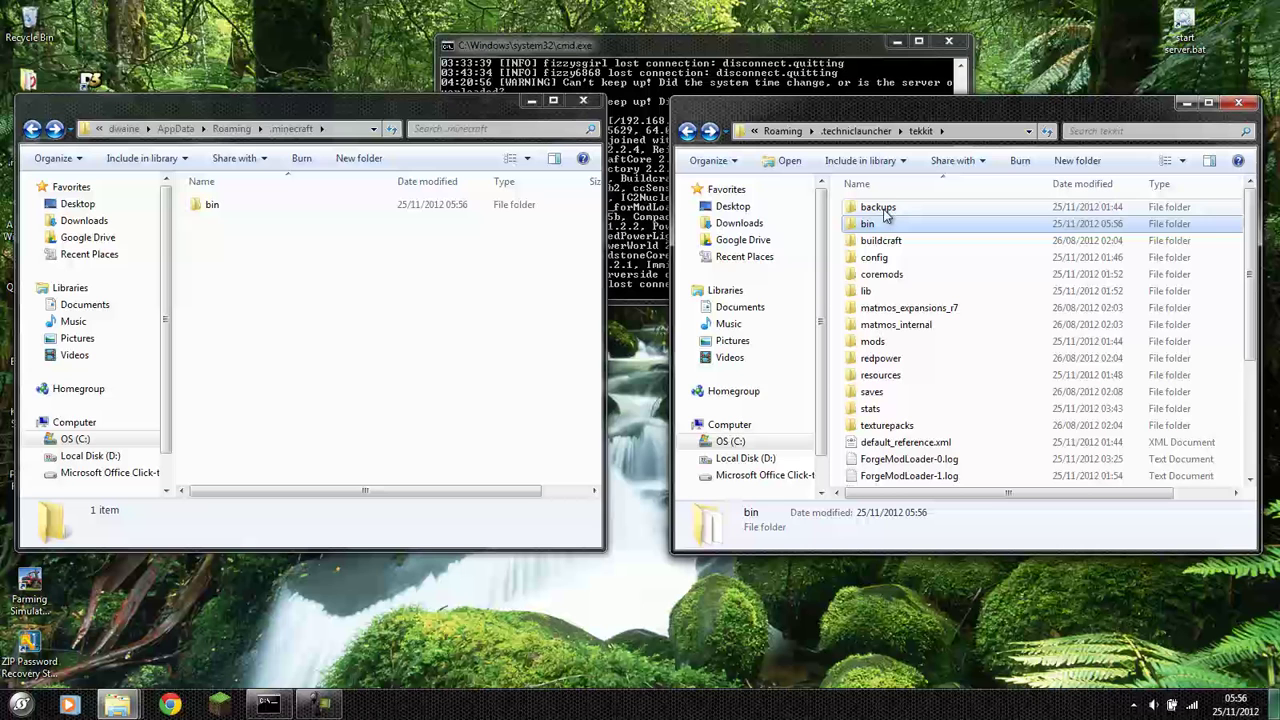
{"action": "left_click", "coordinate": [884, 208]}
{"action": "left_click", "coordinate": [875, 224]}
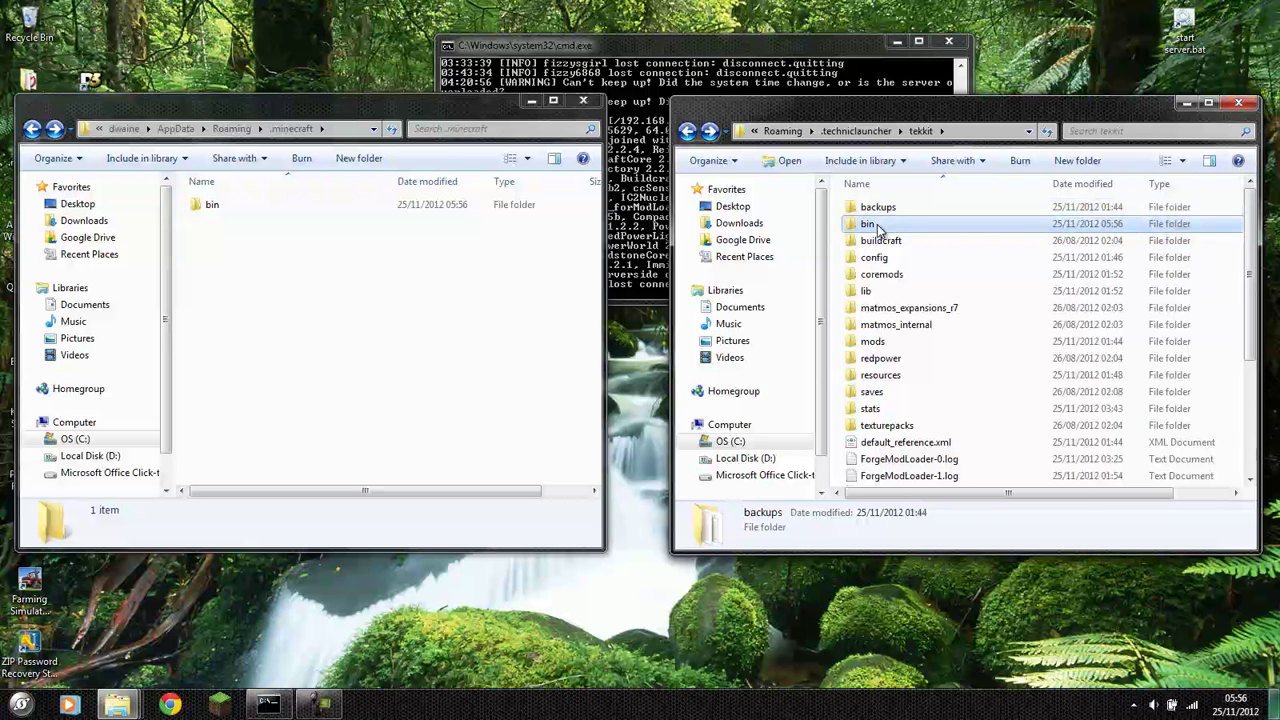
{"action": "key", "text": "Delete"}
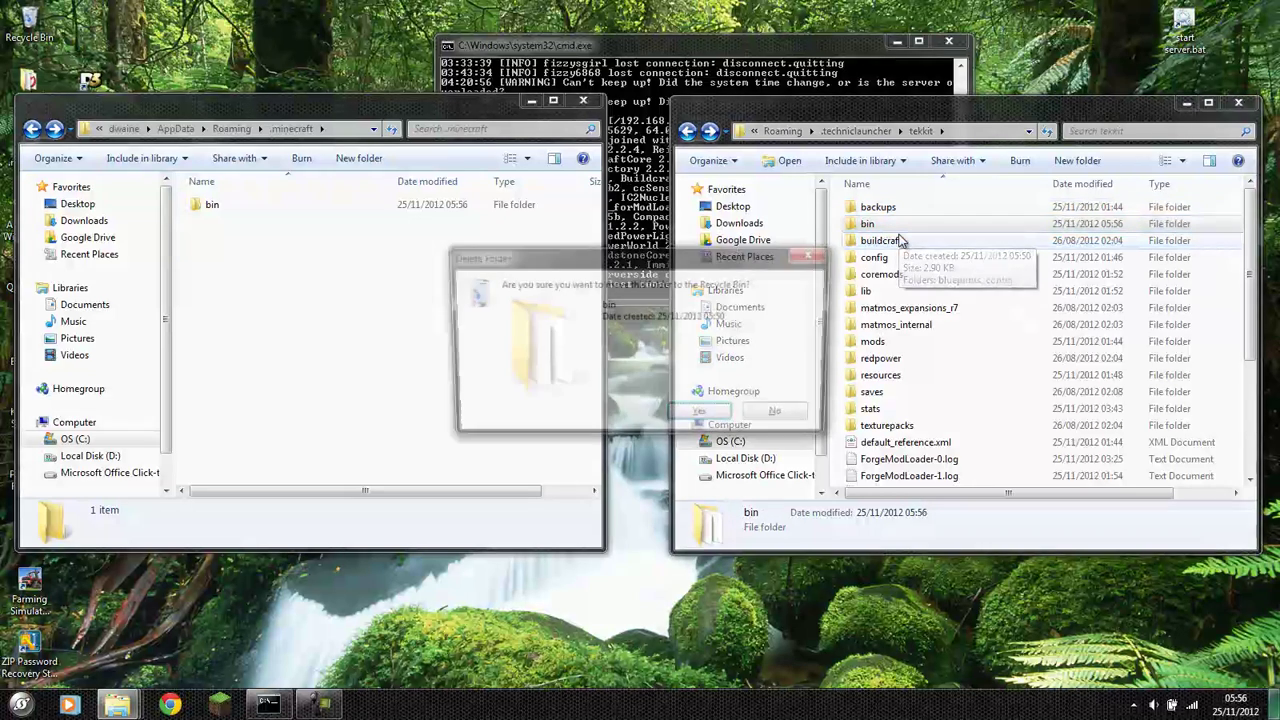
{"action": "key", "text": "Return"}
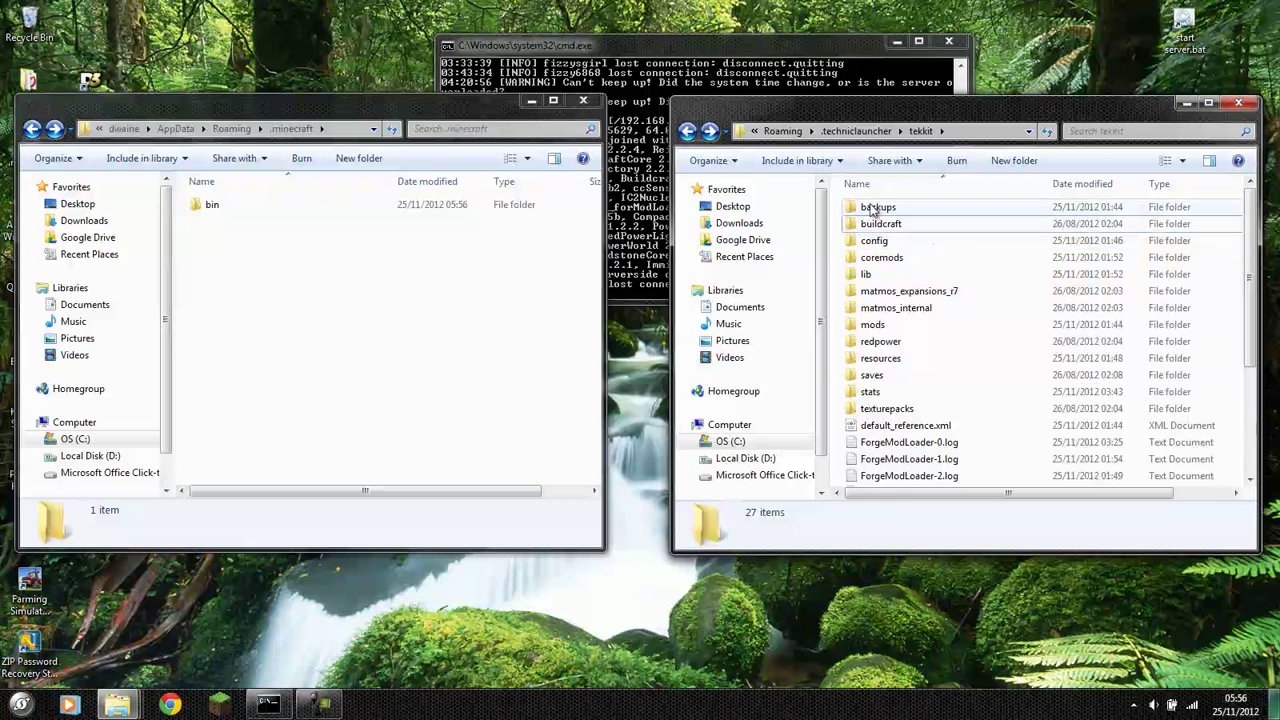
Move all 27 remaining tekkit items into the .minecraft folder.
{"action": "left_click", "coordinate": [872, 207]}
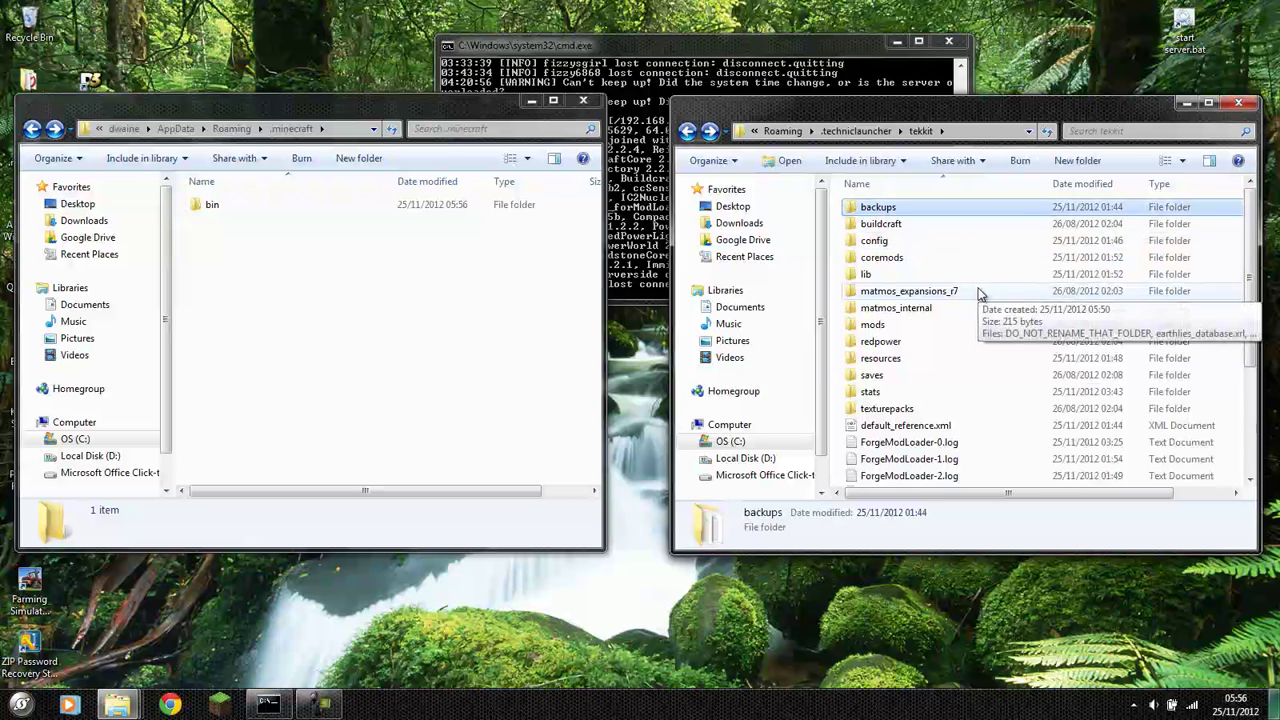
{"action": "key", "text": "ctrl+a"}
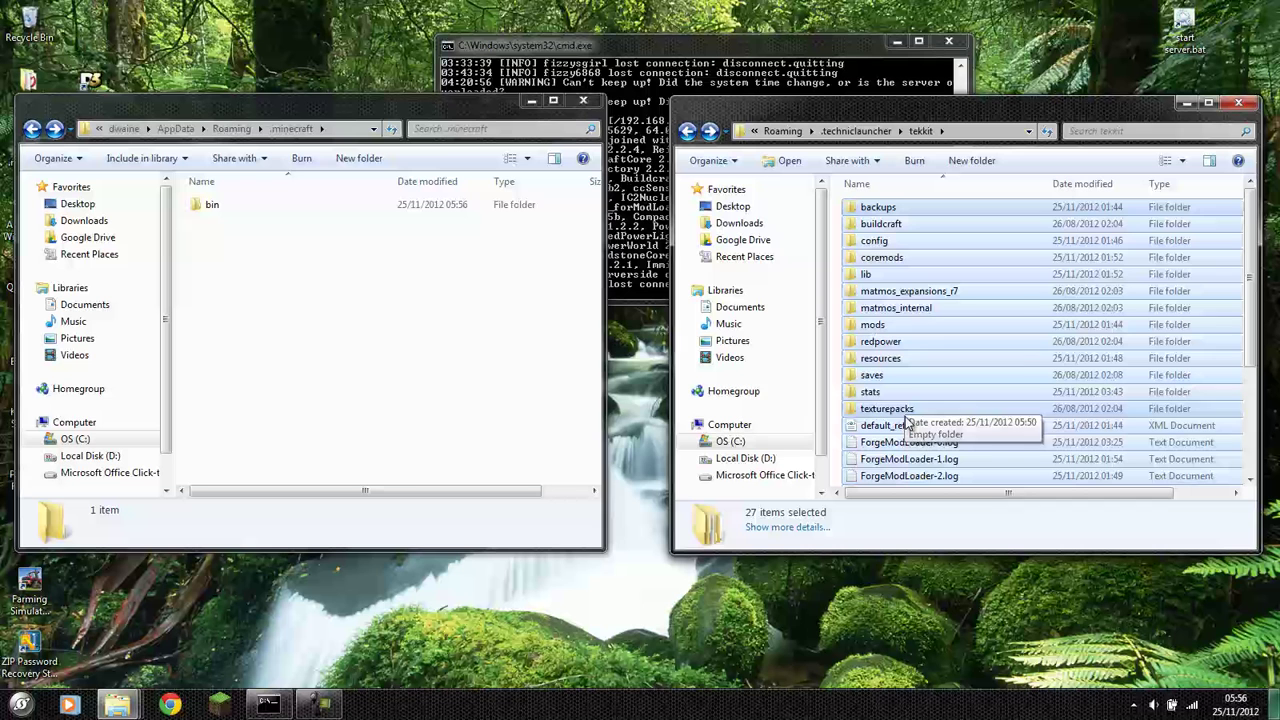
{"action": "left_click_drag", "start_coordinate": [967, 347], "coordinate": [402, 341]}
{"action": "left_click_drag", "start_coordinate": [425, 494], "coordinate": [349, 494]}
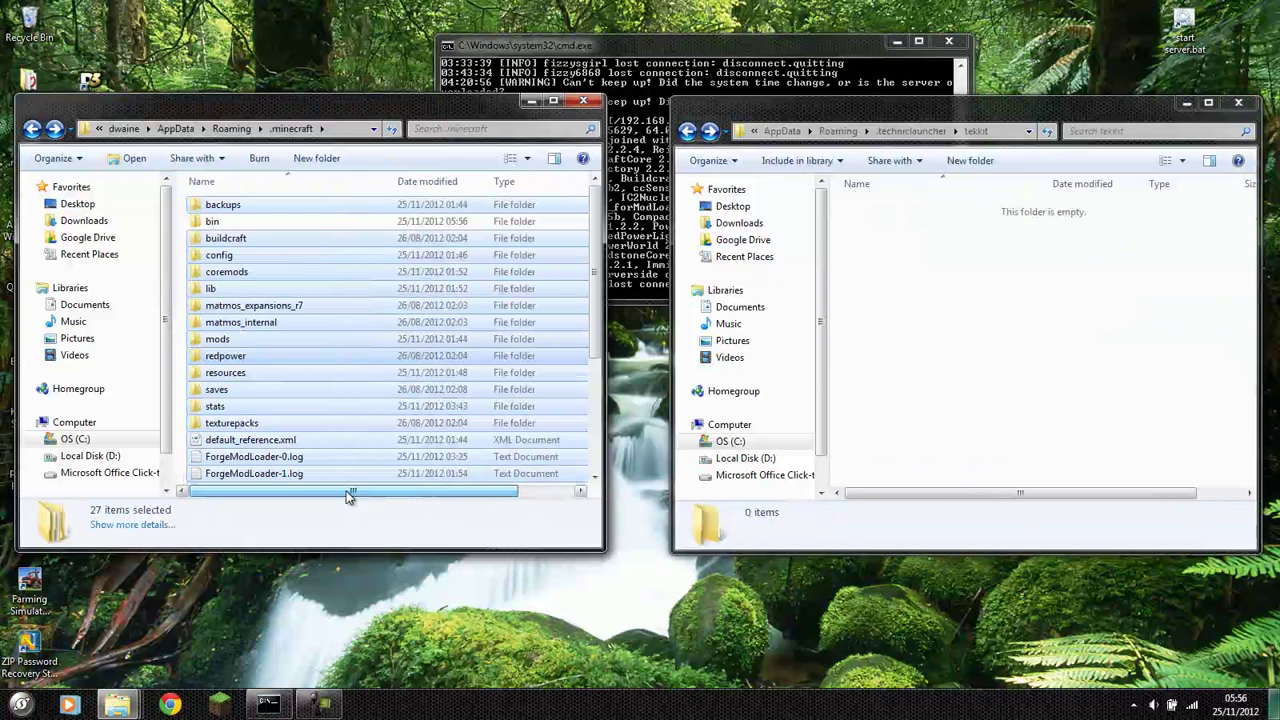
Close the tekkit and .minecraft windows, launch Minecraft, log in and accept the update.
{"action": "left_click", "coordinate": [1240, 104]}
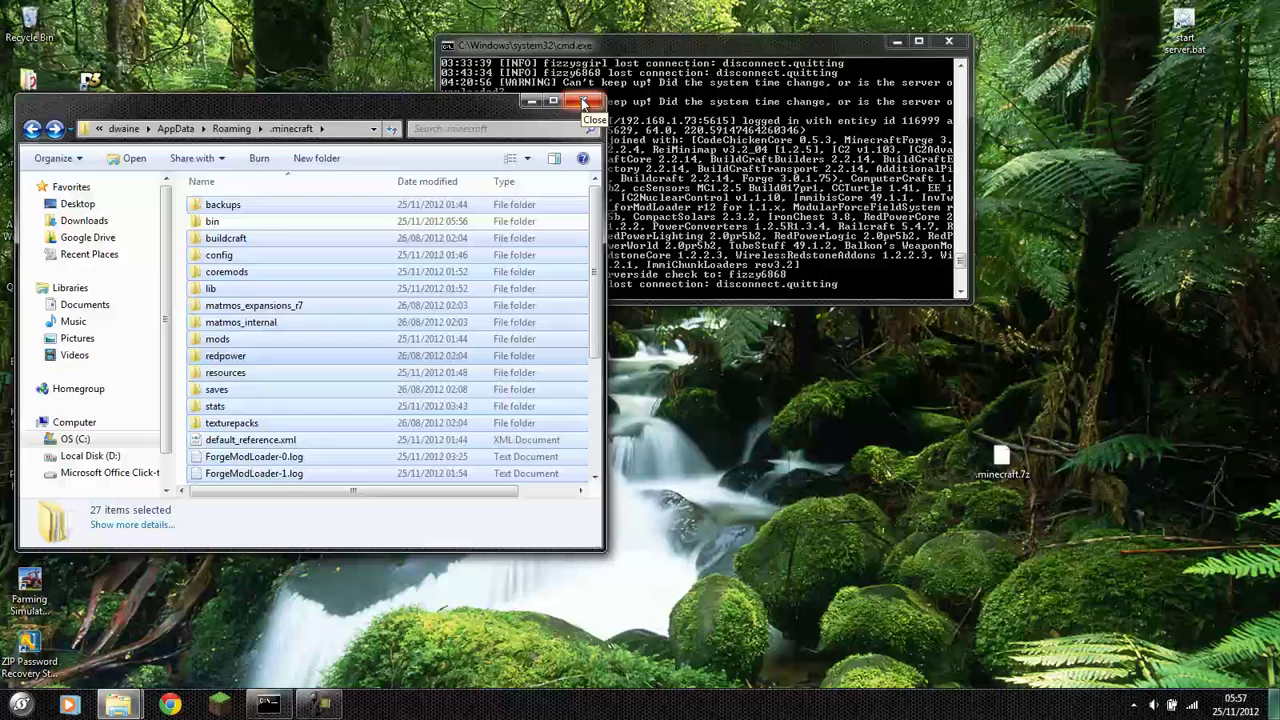
{"action": "left_click", "coordinate": [585, 103]}
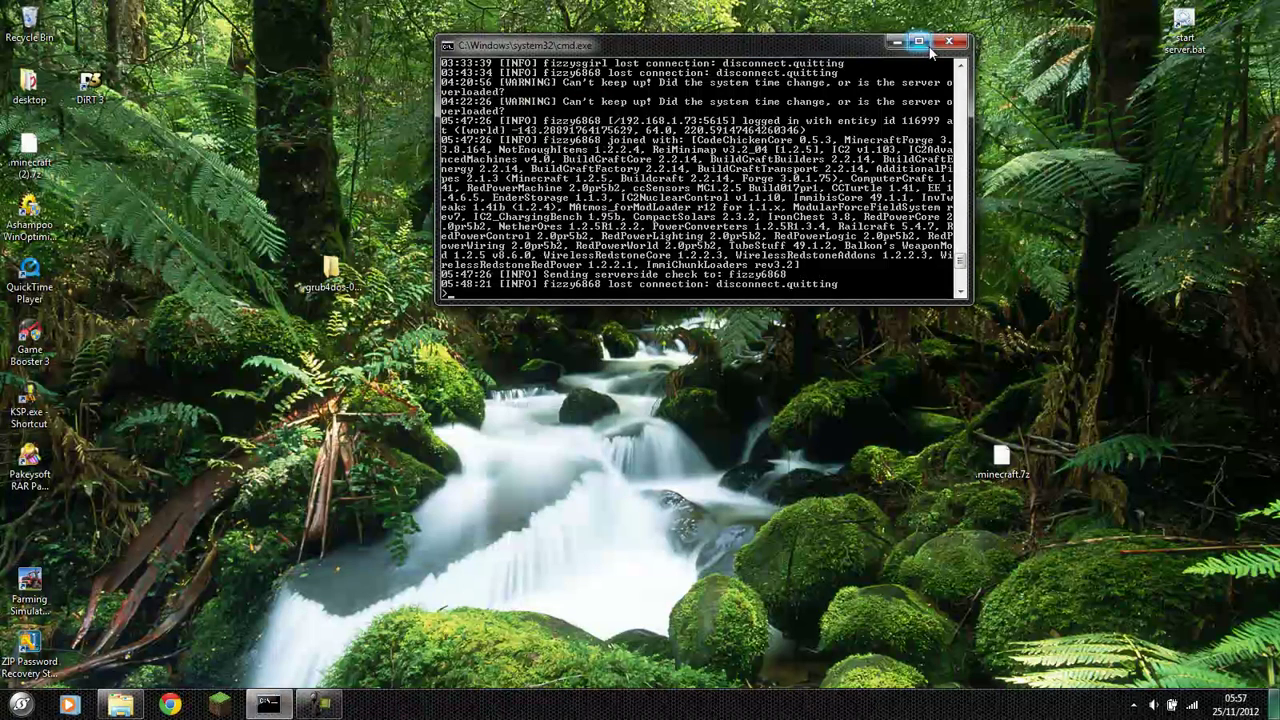
{"action": "left_click", "coordinate": [220, 705]}
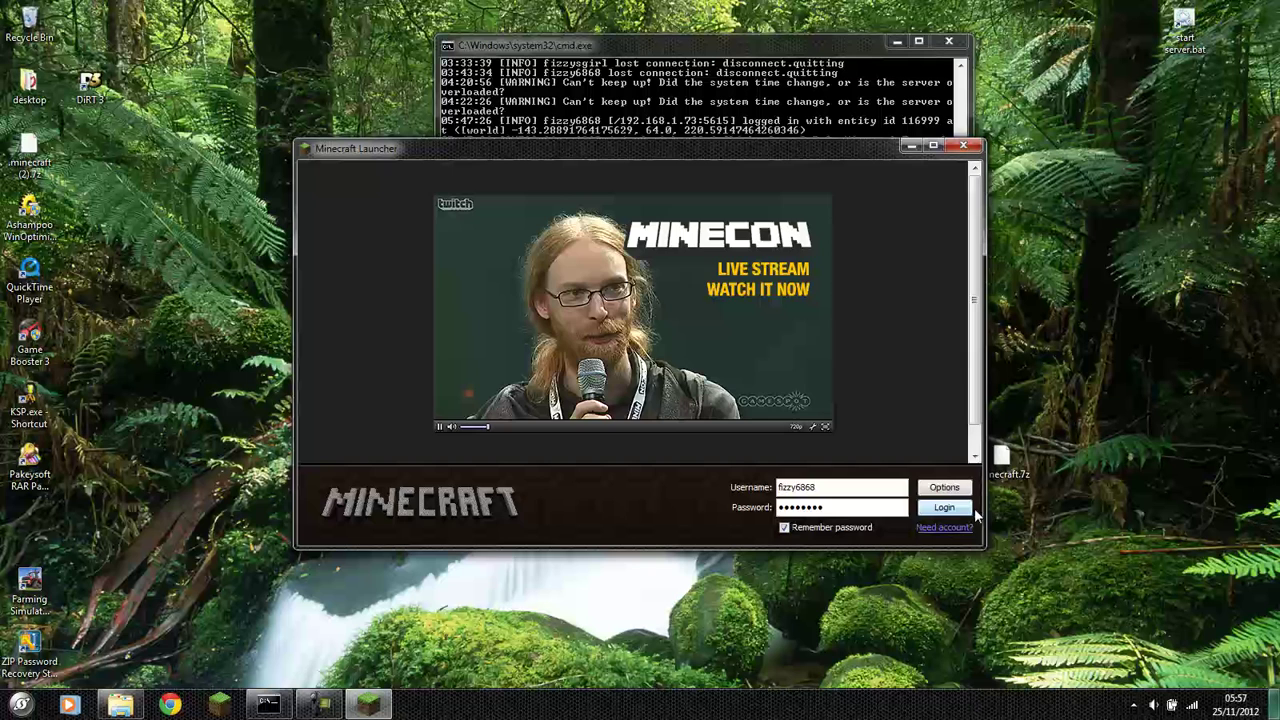
{"action": "left_click", "coordinate": [945, 509]}
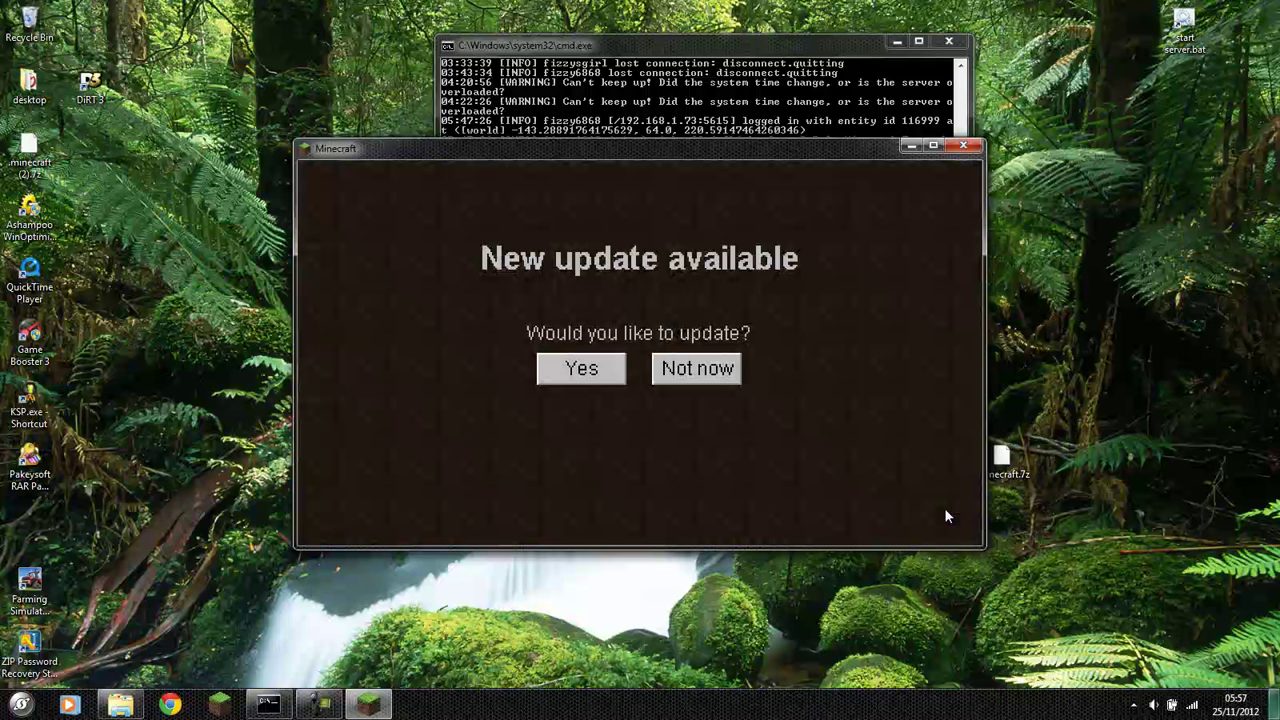
{"action": "left_click", "coordinate": [705, 379]}
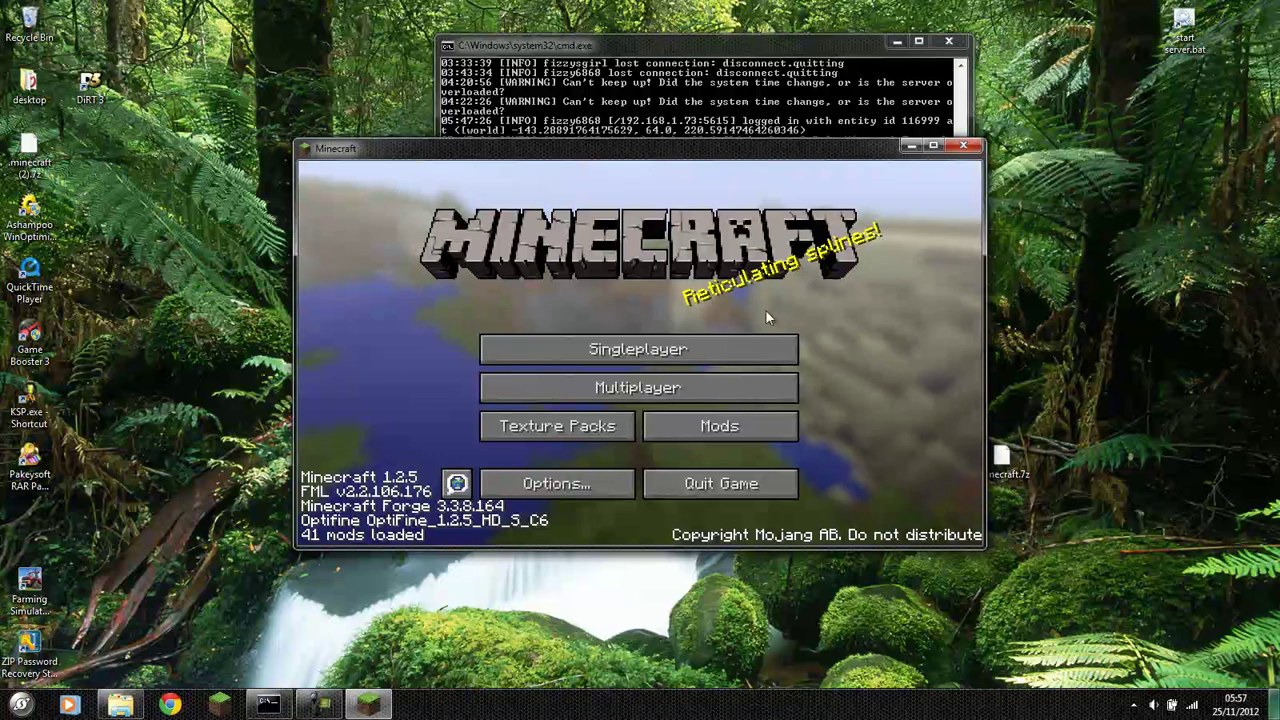
Join the Minecraft Server entry from the multiplayer list.
{"action": "left_click", "coordinate": [669, 396]}
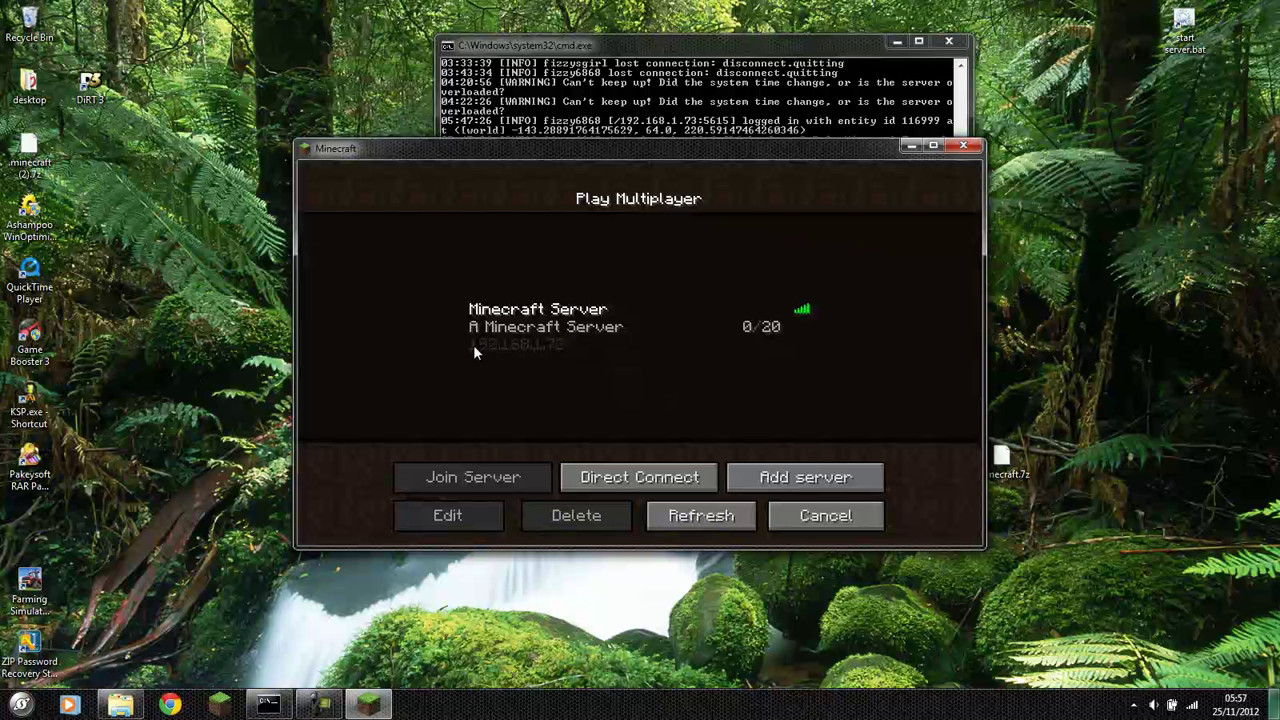
{"action": "double_click", "coordinate": [553, 318]}
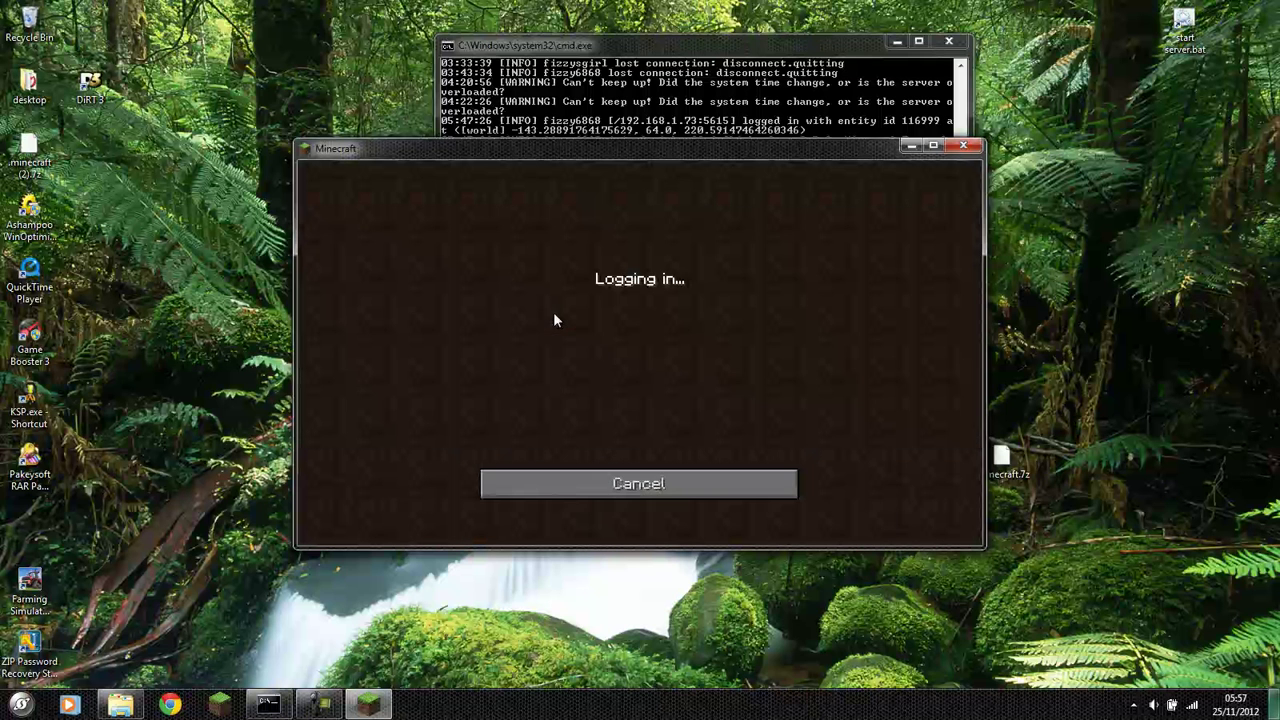
{"action": "left_click_drag", "start_coordinate": [724, 143], "coordinate": [706, 342]}
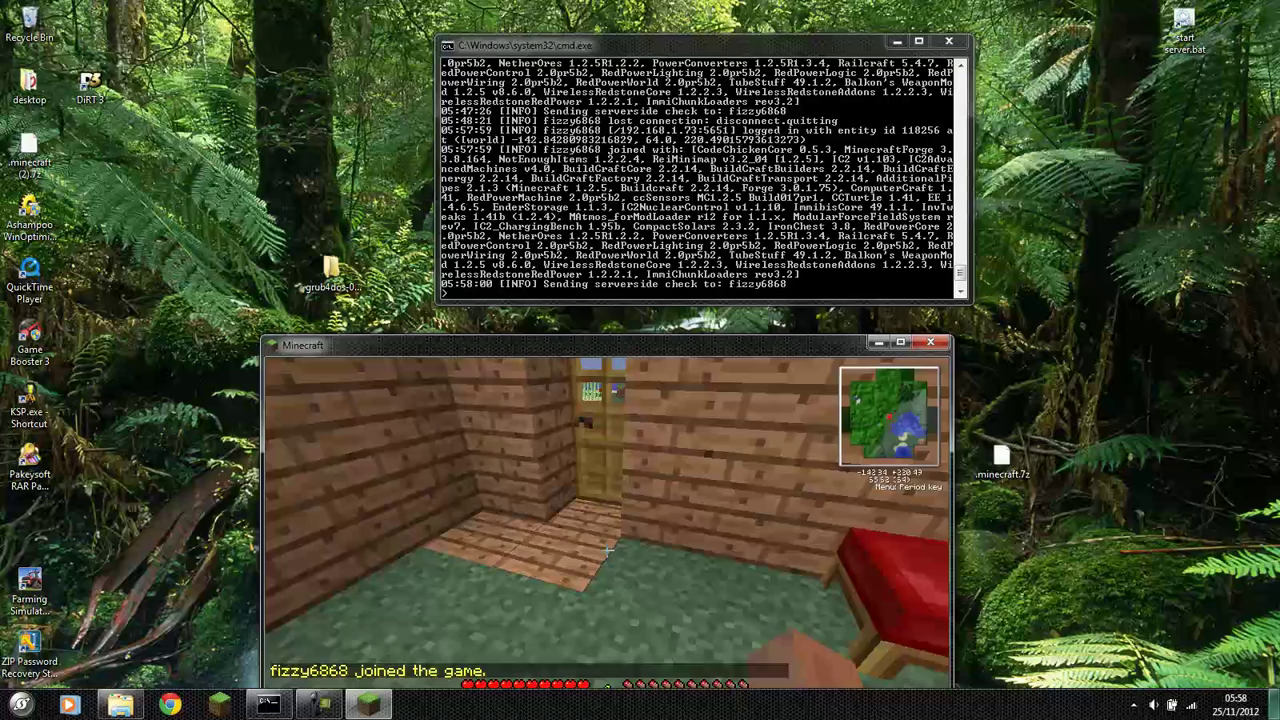
Resume the game and walk toward the house's door and bed, then pause.
{"action": "key", "text": "Escape"}
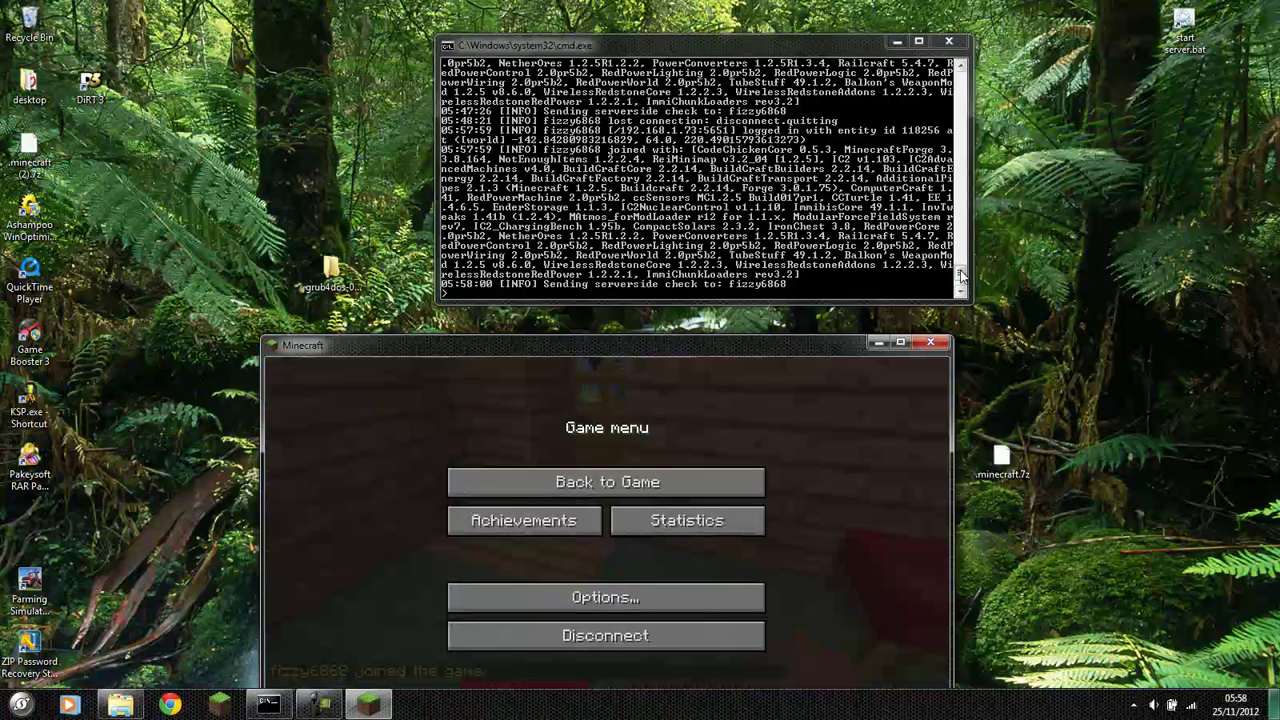
{"action": "left_click_drag", "start_coordinate": [960, 272], "coordinate": [962, 80]}
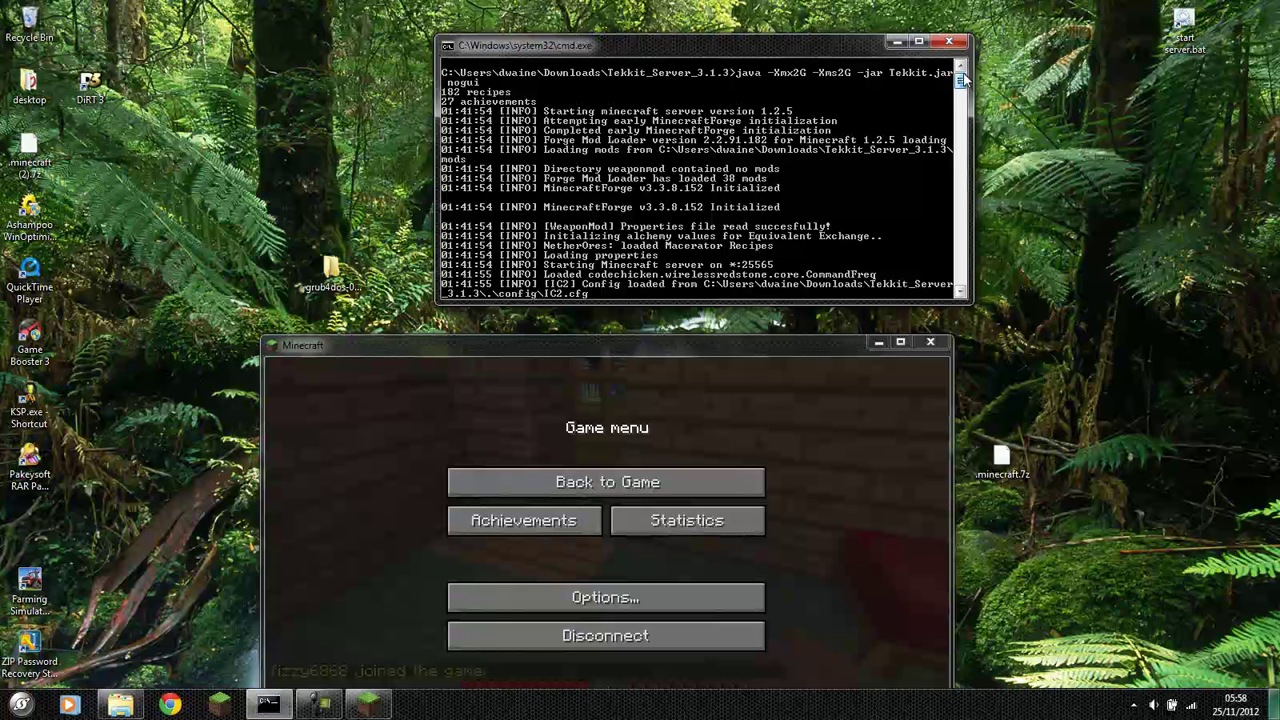
{"action": "left_click_drag", "start_coordinate": [649, 357], "coordinate": [681, 212]}
{"action": "left_click", "coordinate": [640, 336]}
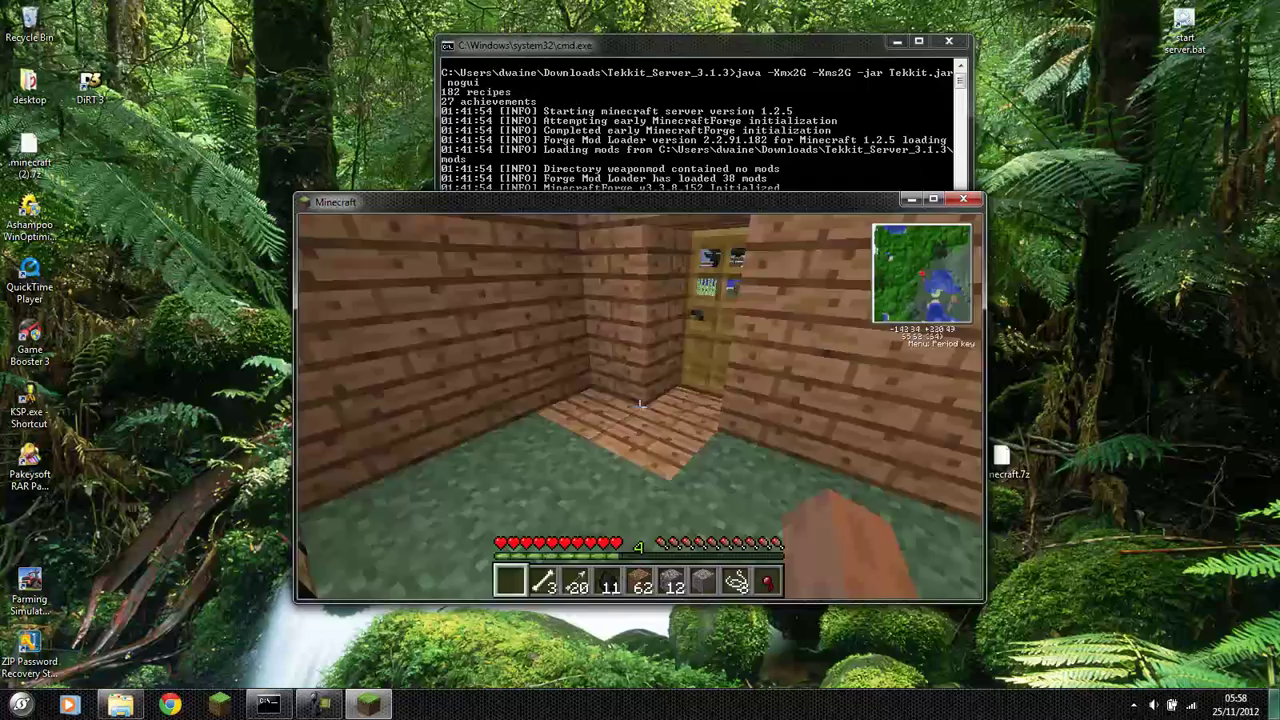
{"action": "key", "text": "w"}
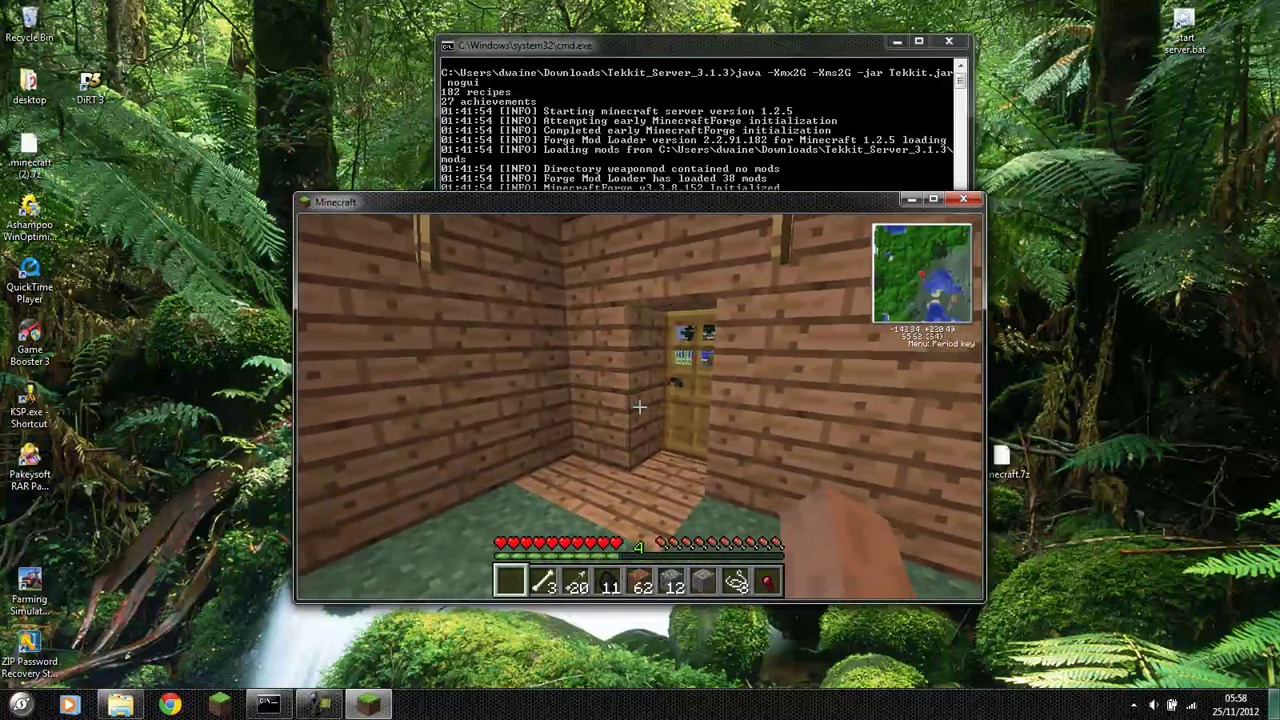
{"action": "key", "text": "w"}
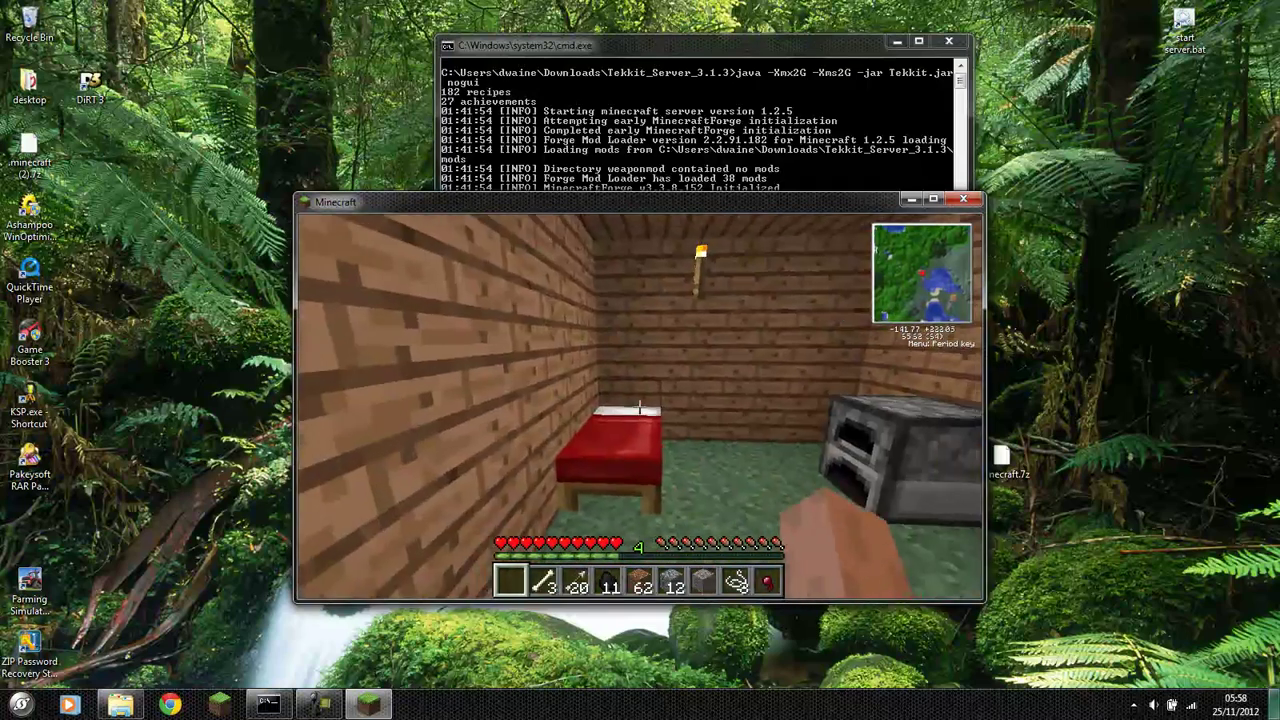
{"action": "key", "text": "Escape"}
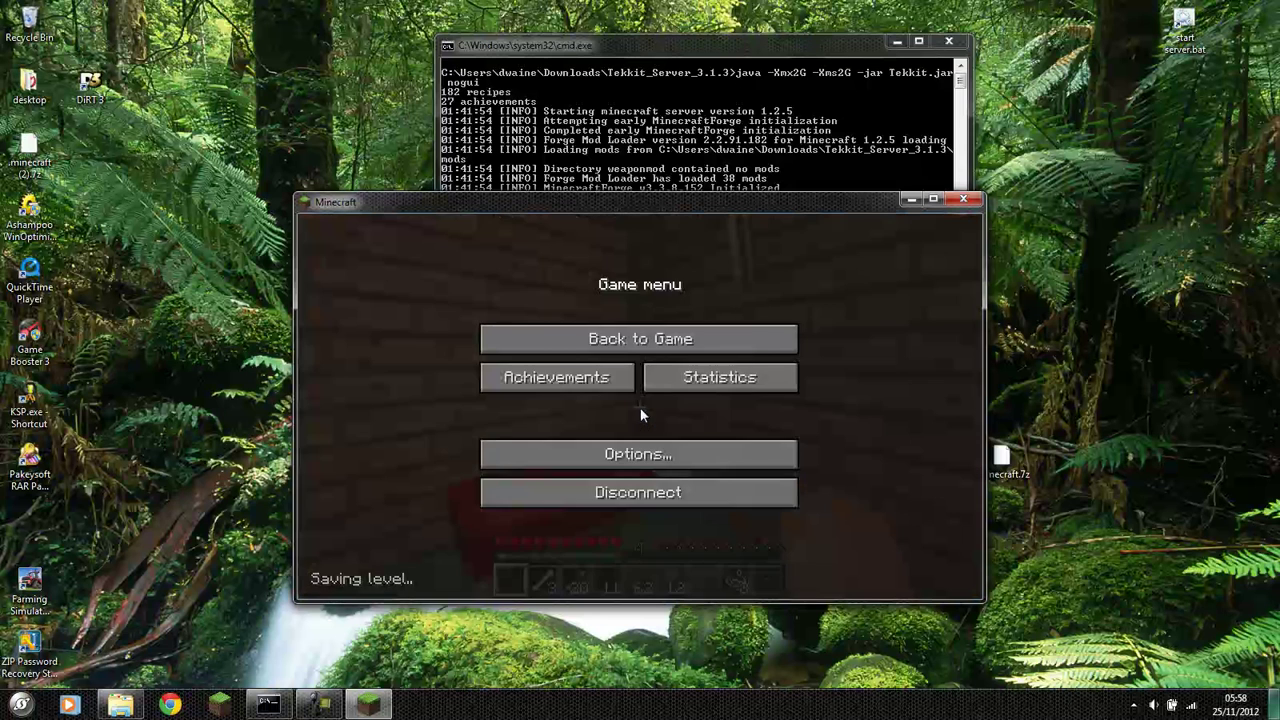
Set Render Distance to Extreme and Graphics to Fancy in Video Settings.
{"action": "left_click", "coordinate": [640, 452]}
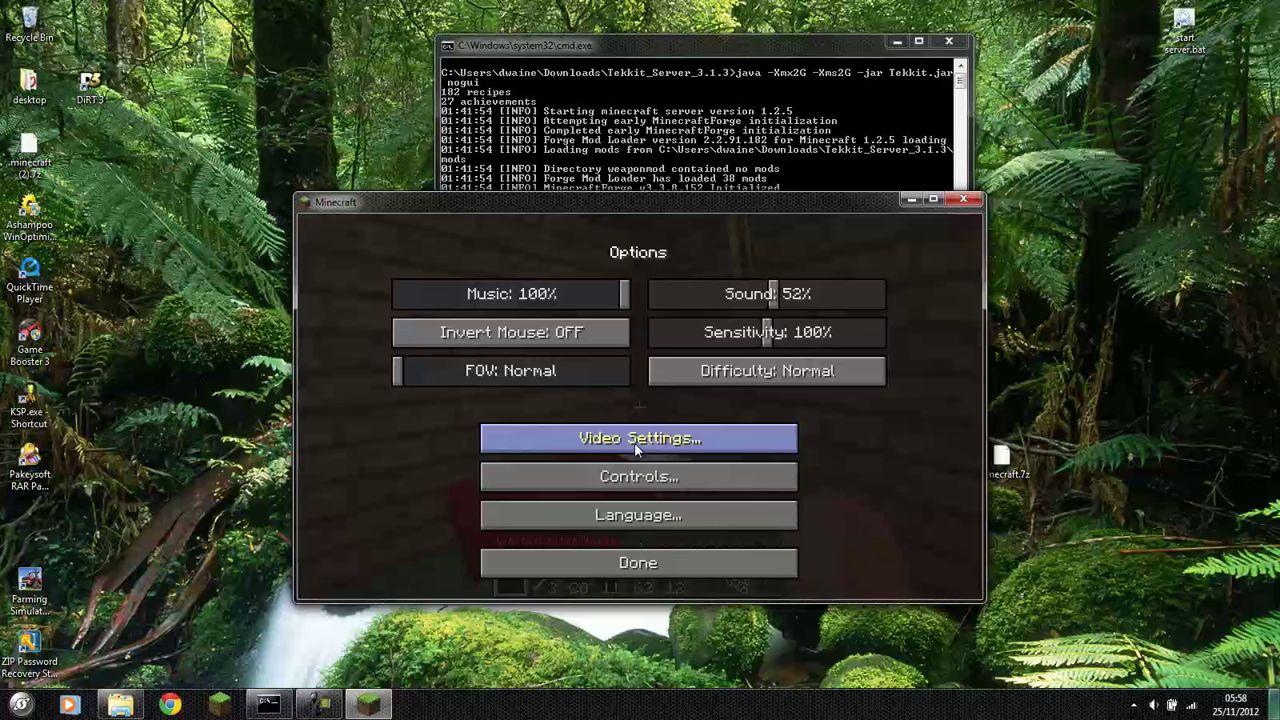
{"action": "left_click", "coordinate": [634, 442]}
{"action": "left_click_drag", "start_coordinate": [705, 278], "coordinate": [936, 282]}
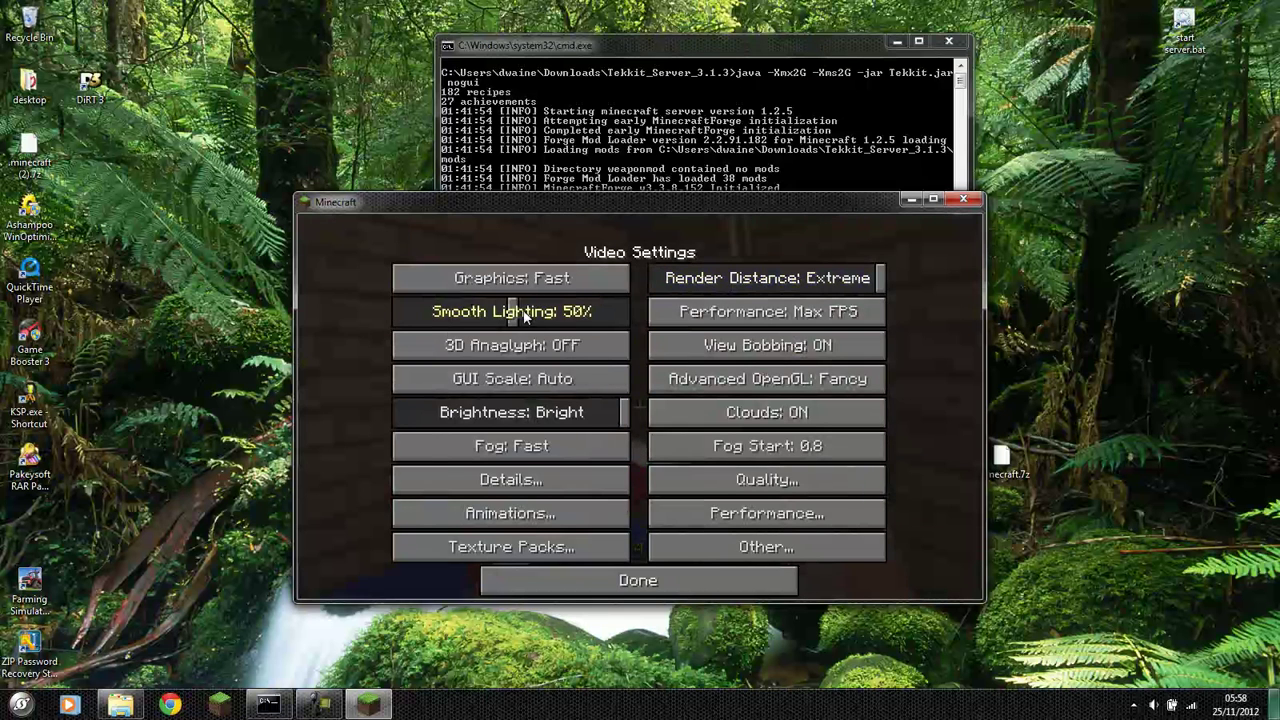
{"action": "left_click", "coordinate": [562, 281]}
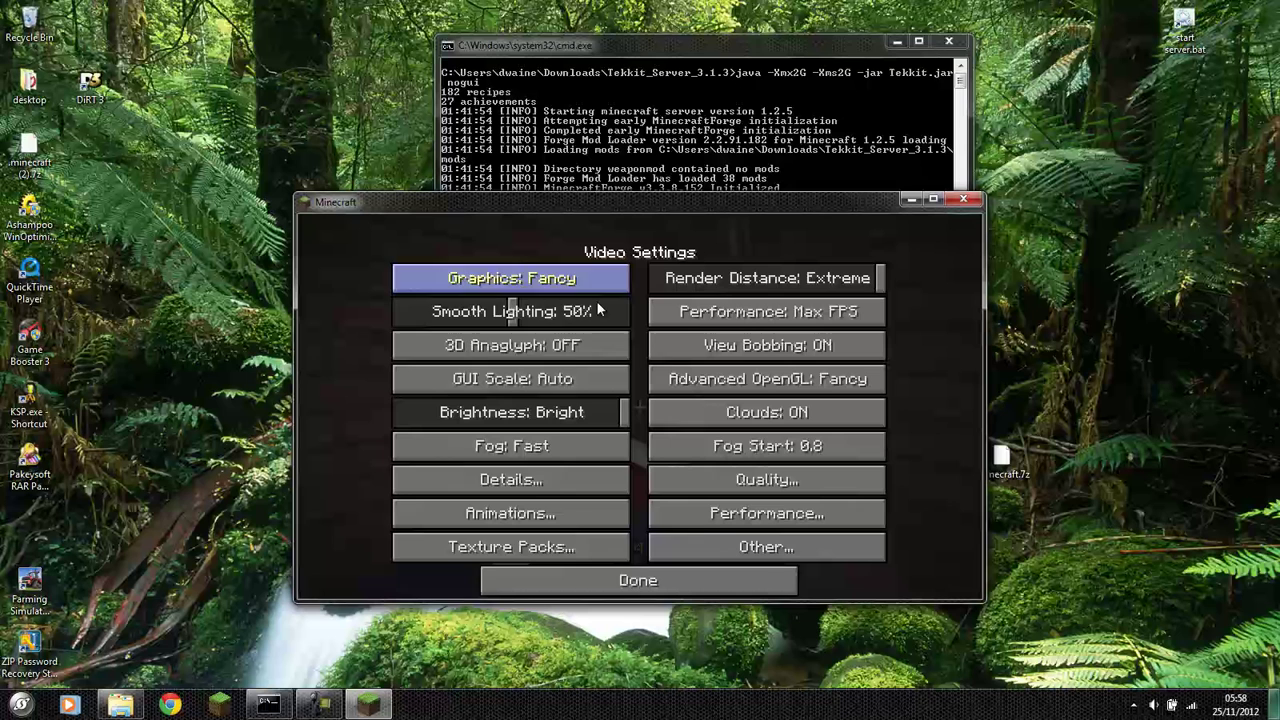
{"action": "left_click", "coordinate": [628, 589]}
{"action": "left_click", "coordinate": [638, 565]}
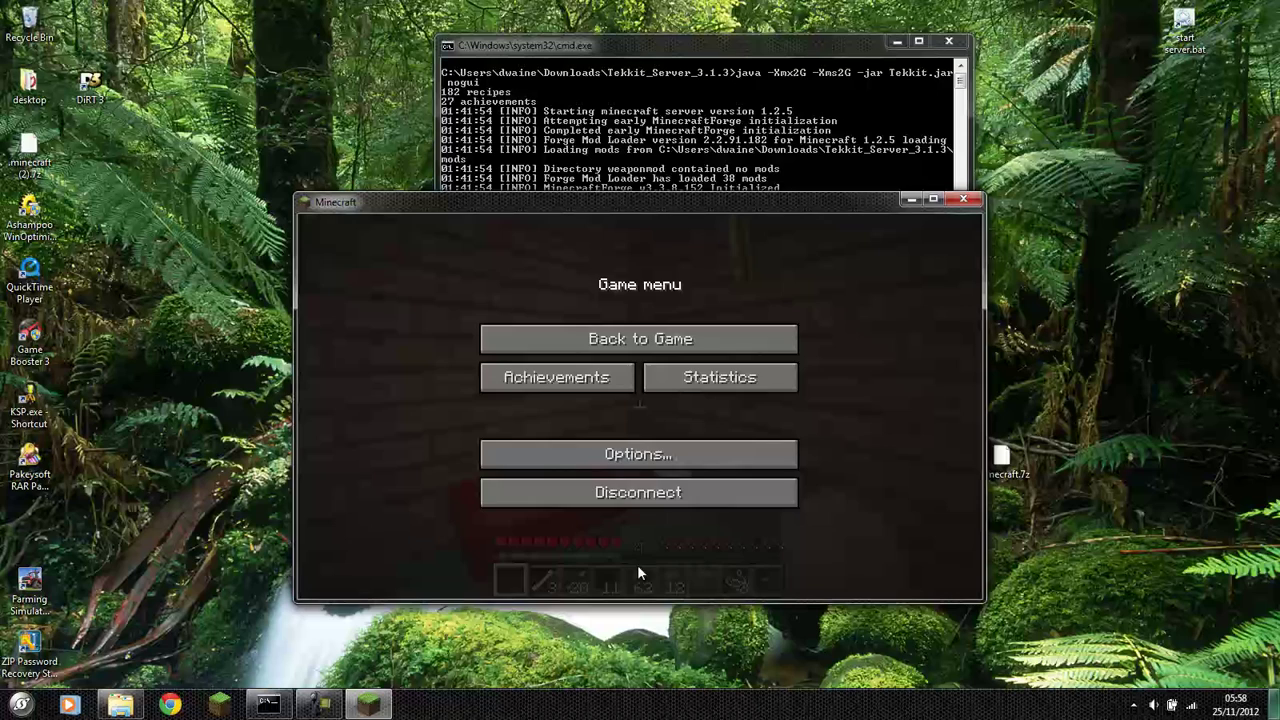
Walk around the house, open and shut the wooden door, then pause.
{"action": "left_click", "coordinate": [643, 340]}
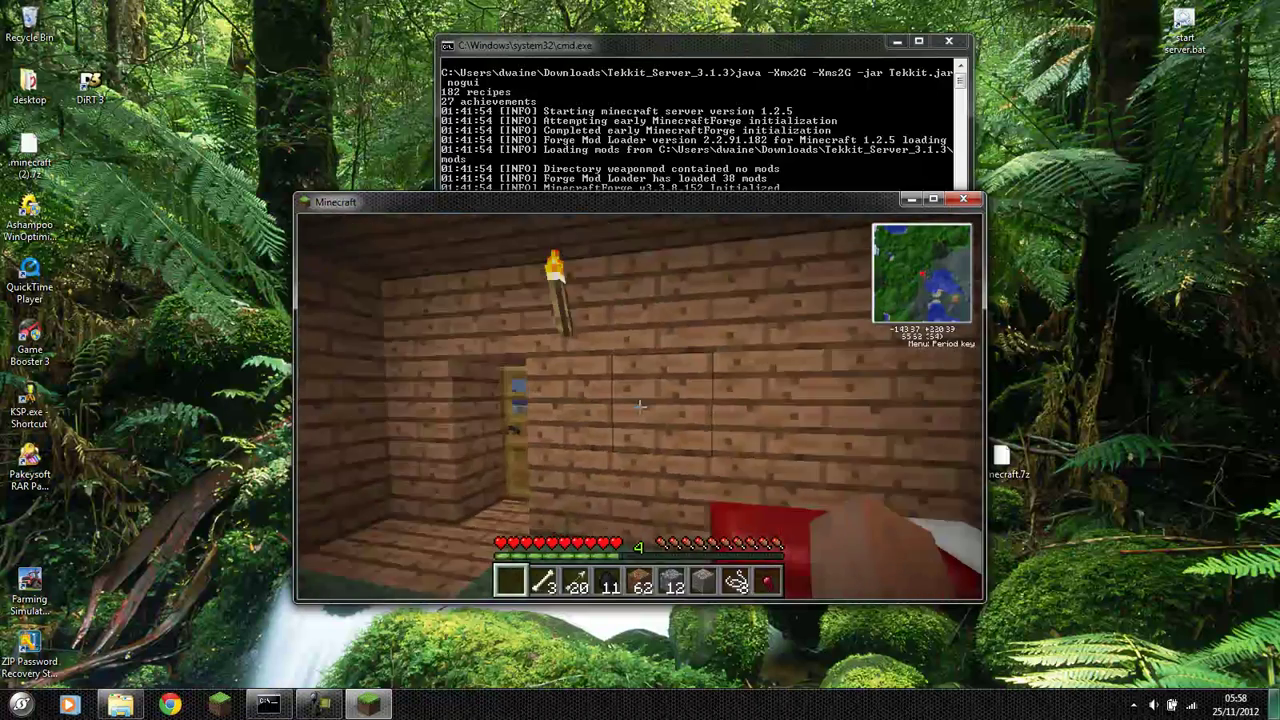
{"action": "key", "text": "w"}
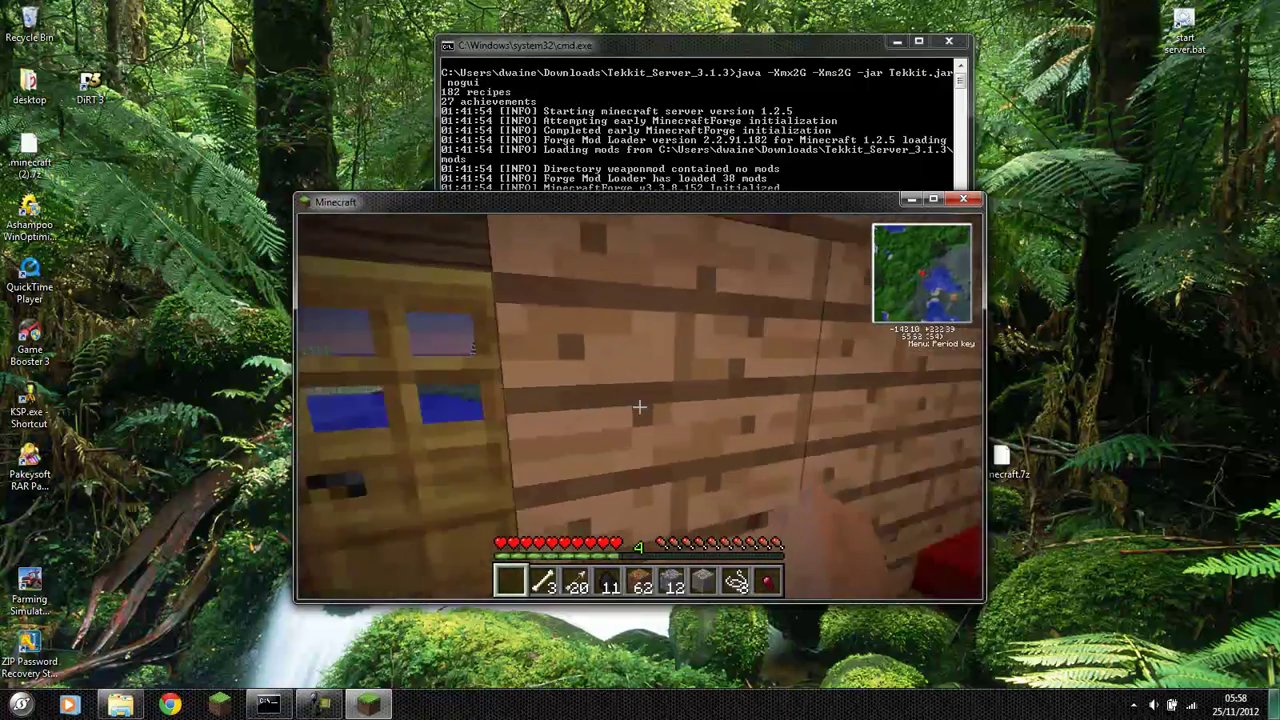
{"action": "key", "text": "w"}
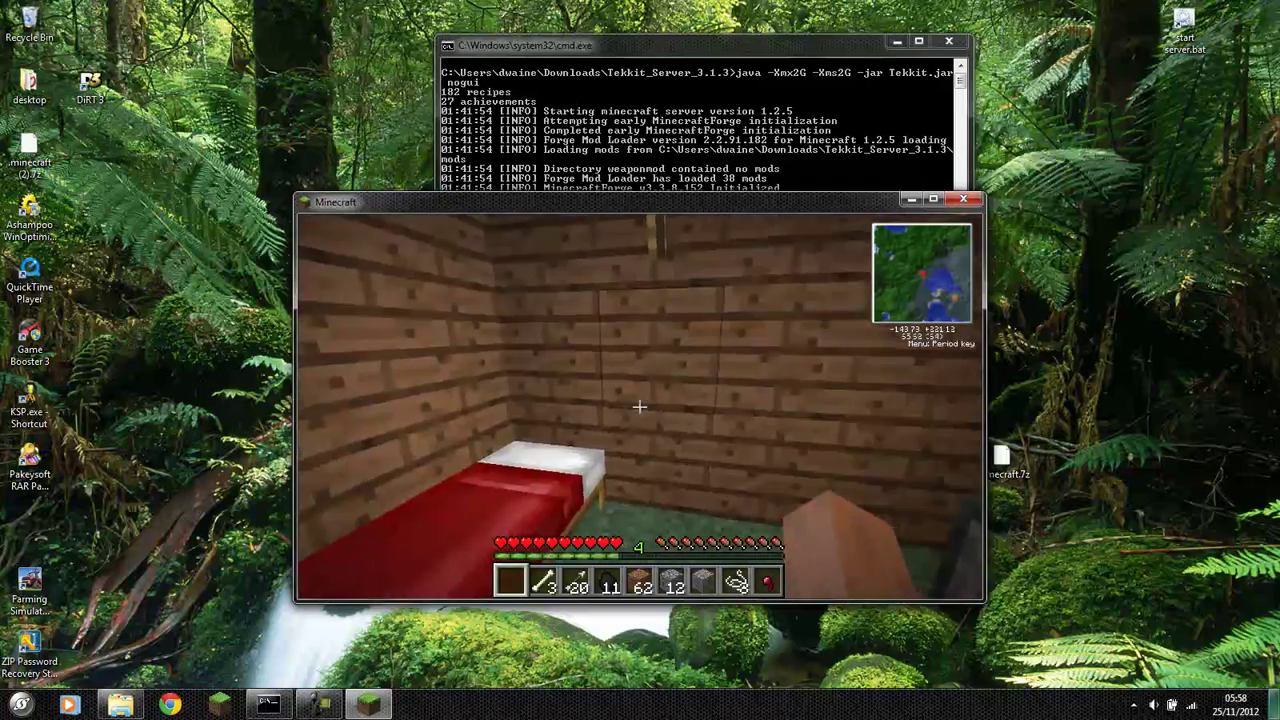
{"action": "key", "text": "w"}
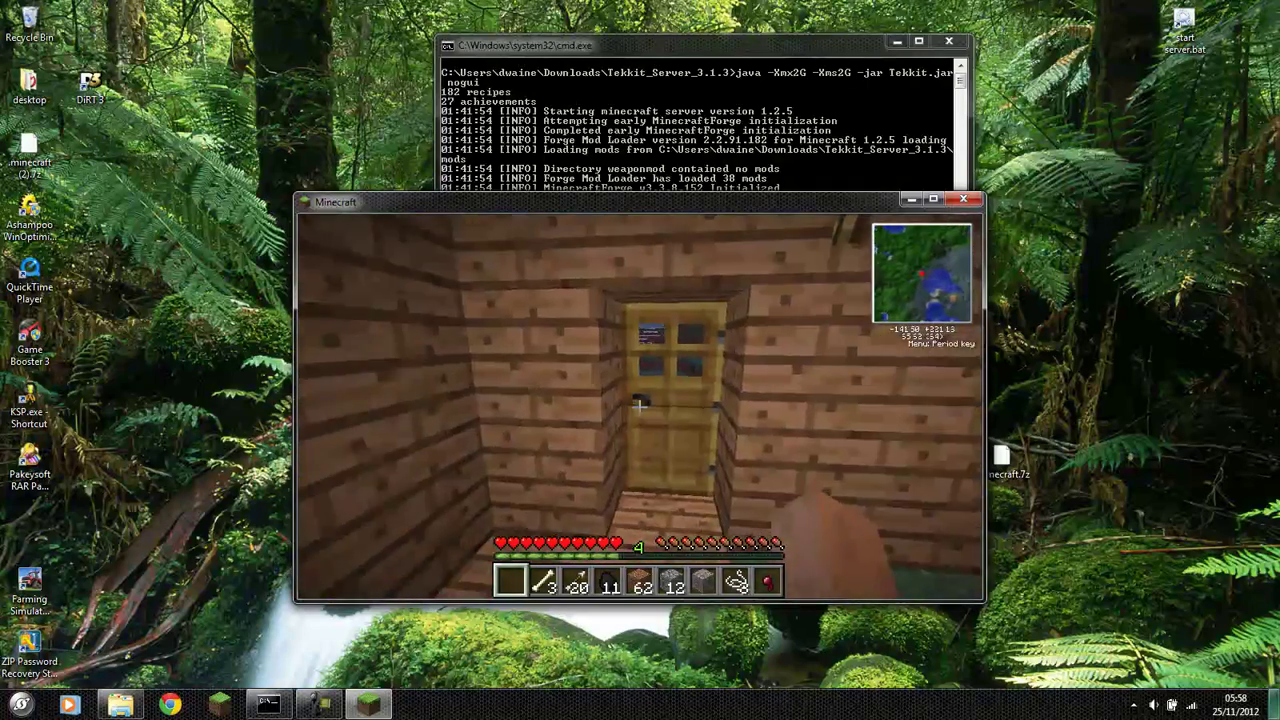
{"action": "right_click", "coordinate": [639, 406]}
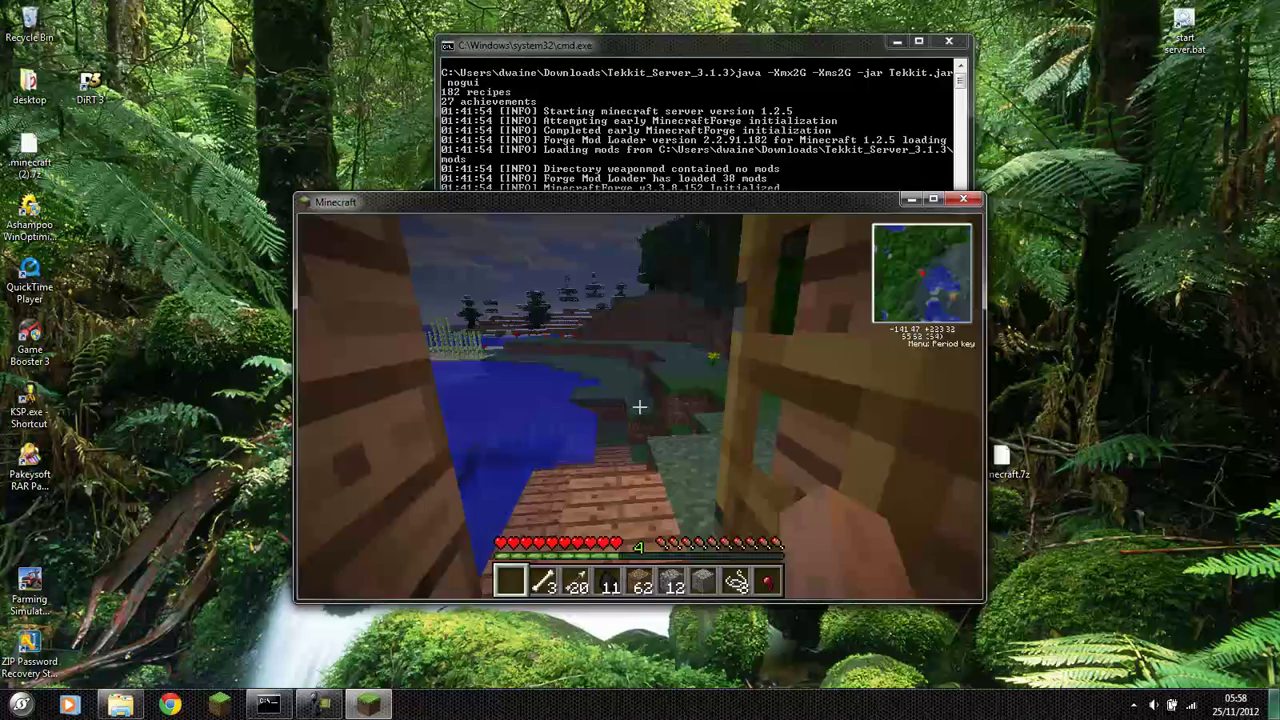
{"action": "right_click", "coordinate": [639, 406]}
{"action": "key", "text": "s"}
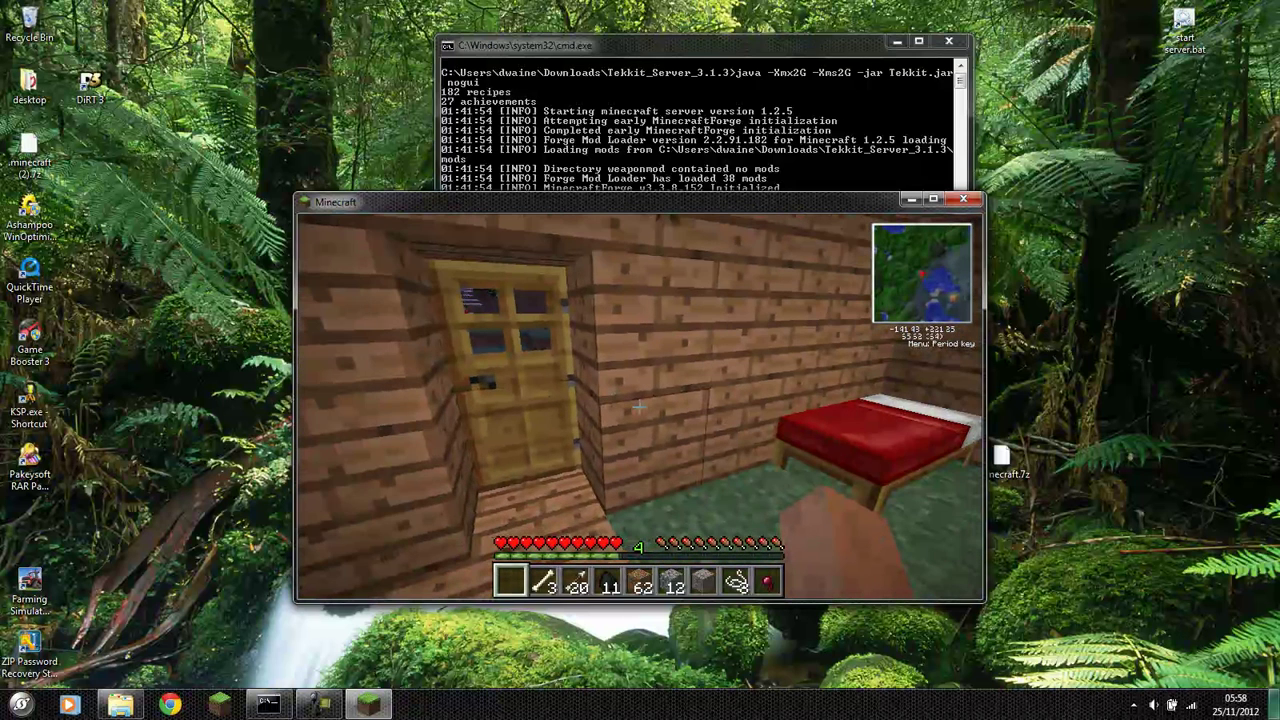
{"action": "key", "text": "Escape"}
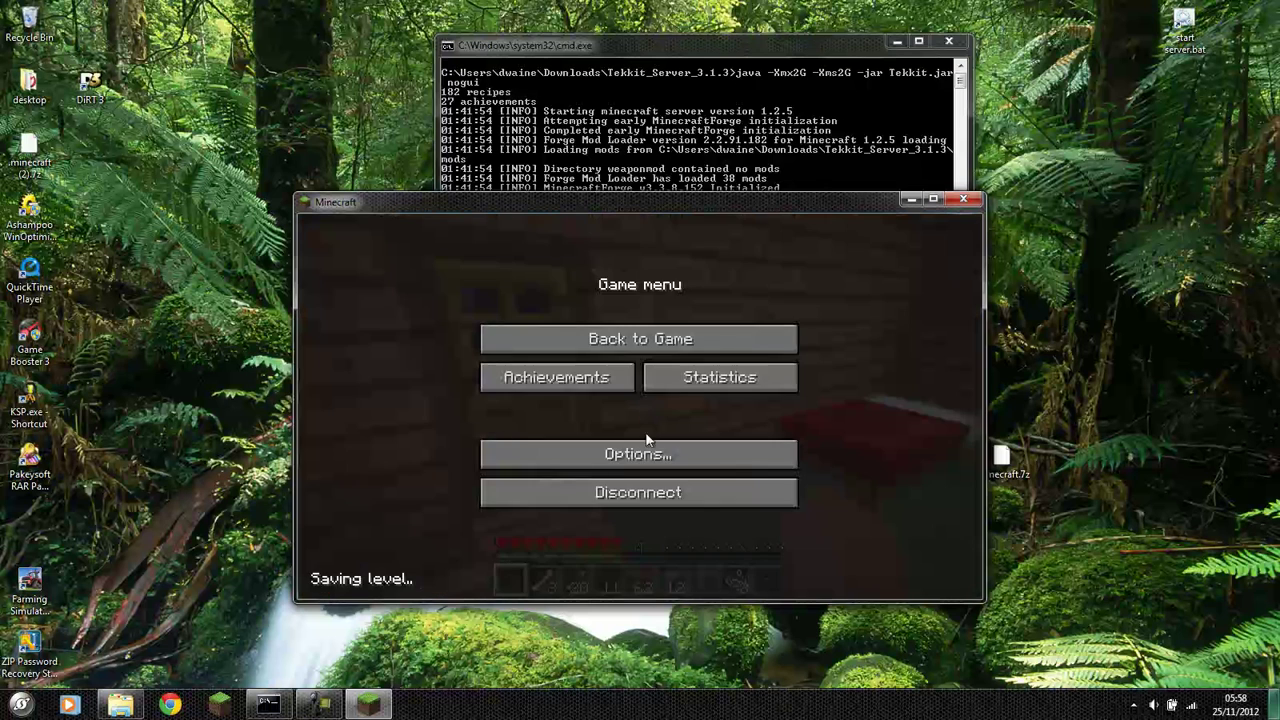
Disconnect from the server to the title screen and quit Minecraft.
{"action": "left_click", "coordinate": [628, 492]}
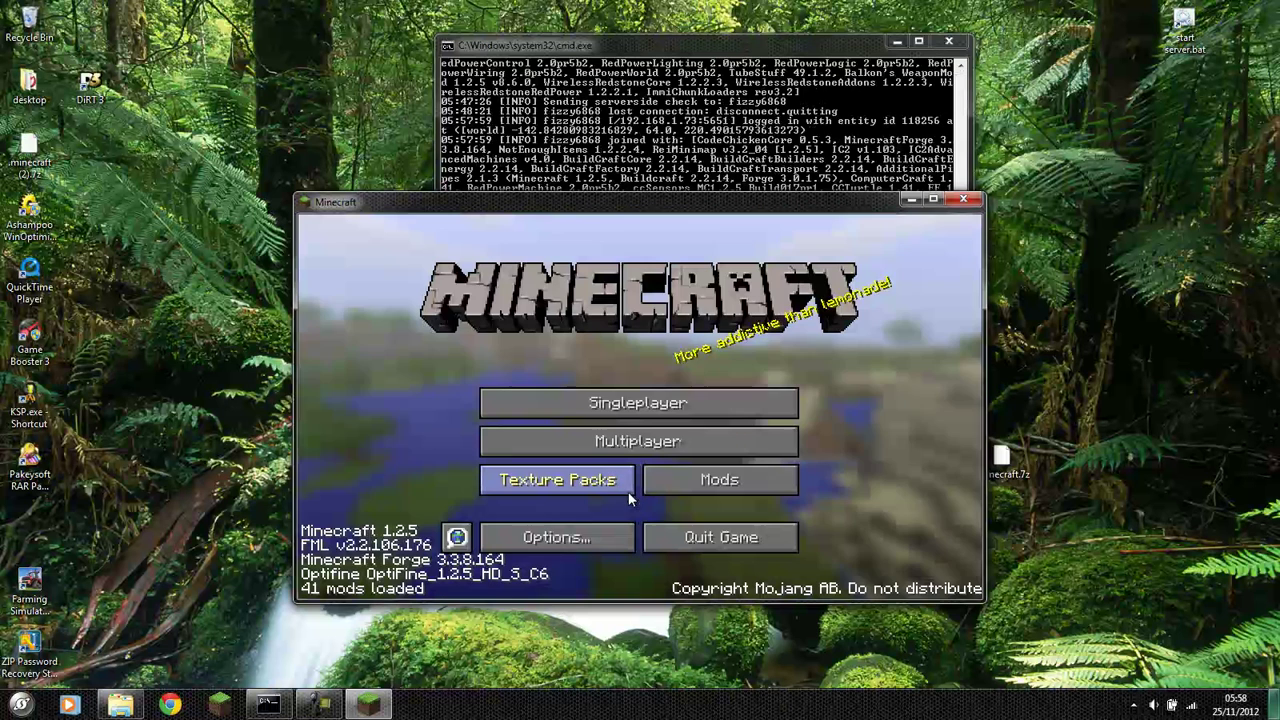
{"action": "left_click", "coordinate": [671, 536]}
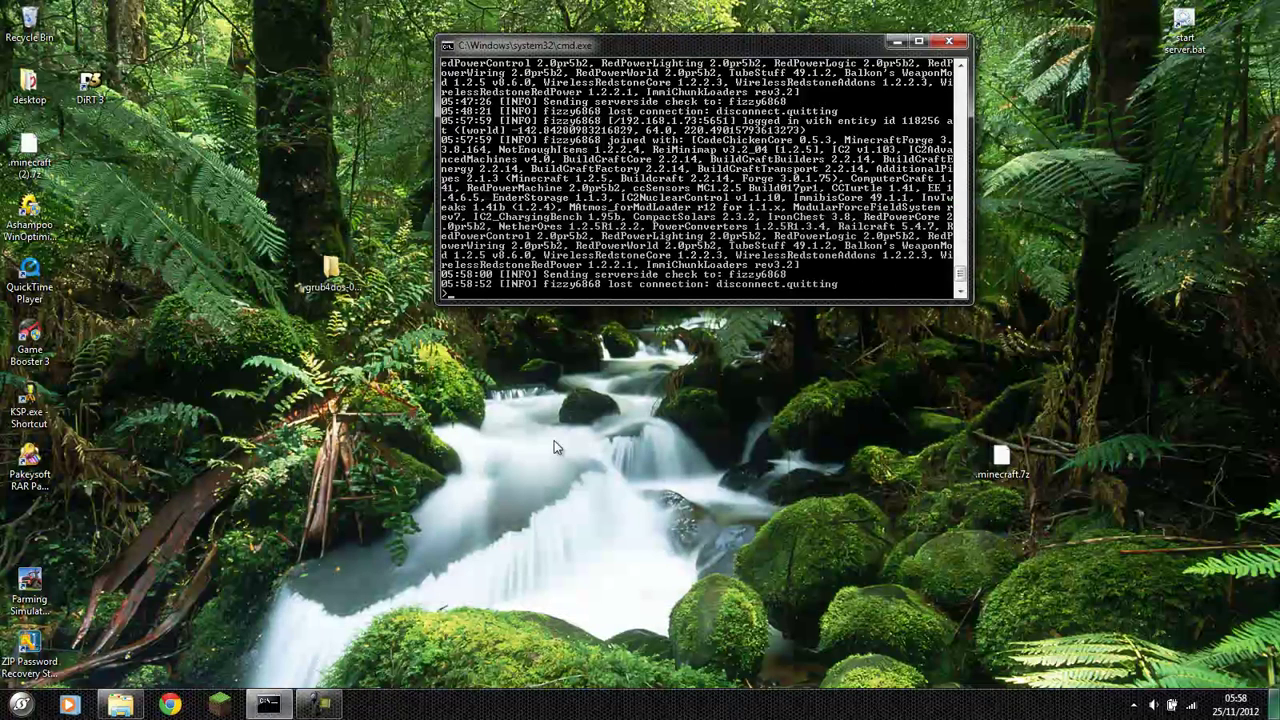